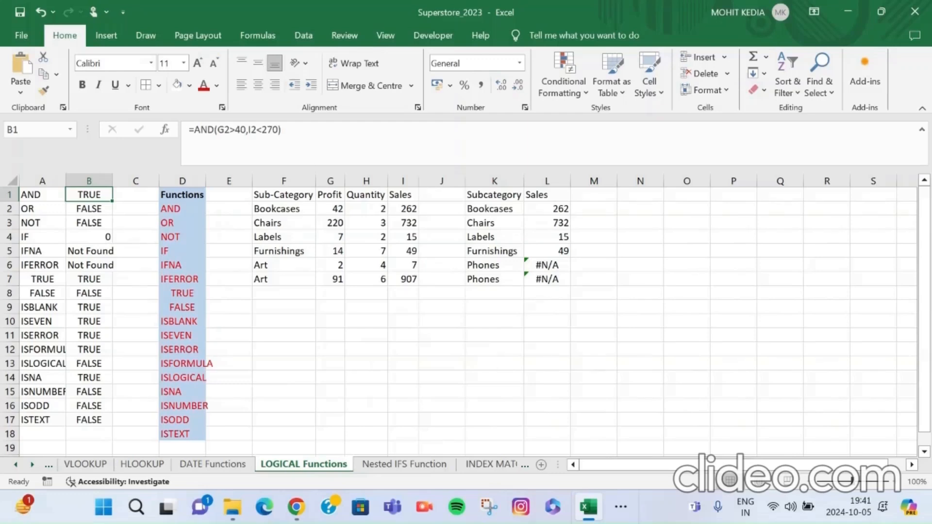
Step: Review the list of logical functions in column D, from AND down to ISTEXT
{"action": "left_click", "coordinate": [182, 208]}
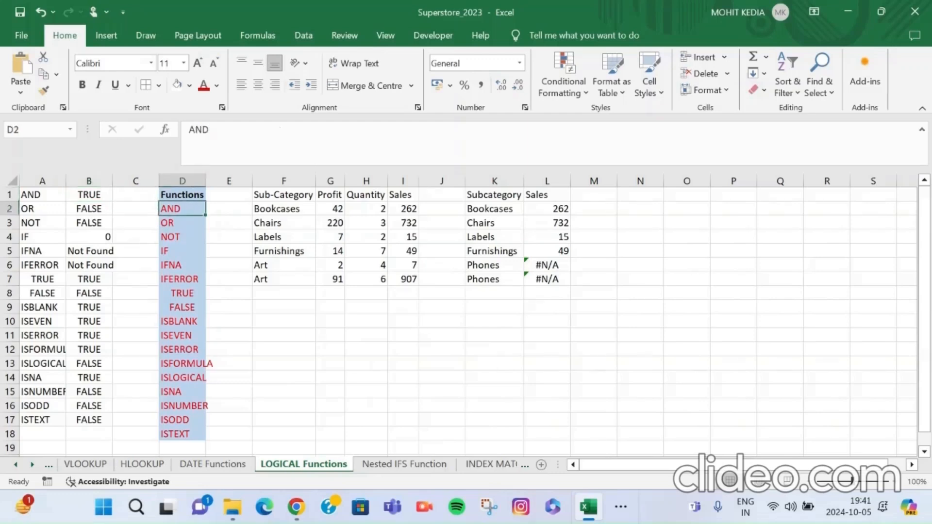
{"action": "left_click", "coordinate": [182, 237]}
{"action": "left_click", "coordinate": [182, 251]}
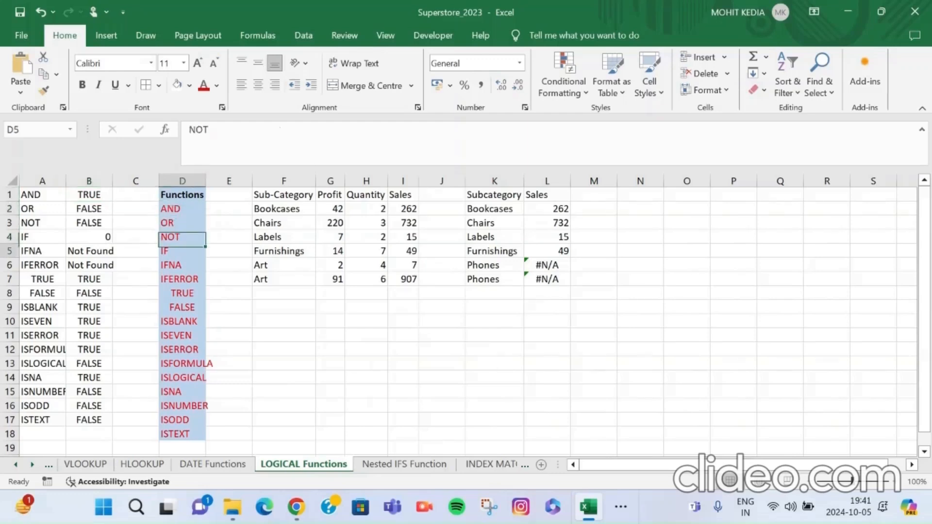
{"action": "key", "text": "Down"}
{"action": "key", "text": "Down"}
{"action": "key", "text": "Down"}
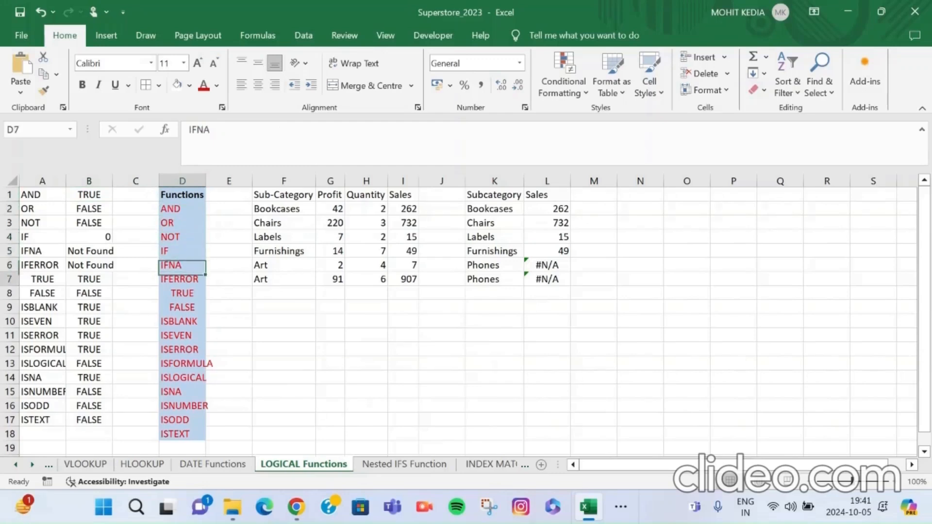
{"action": "key", "text": "Down"}
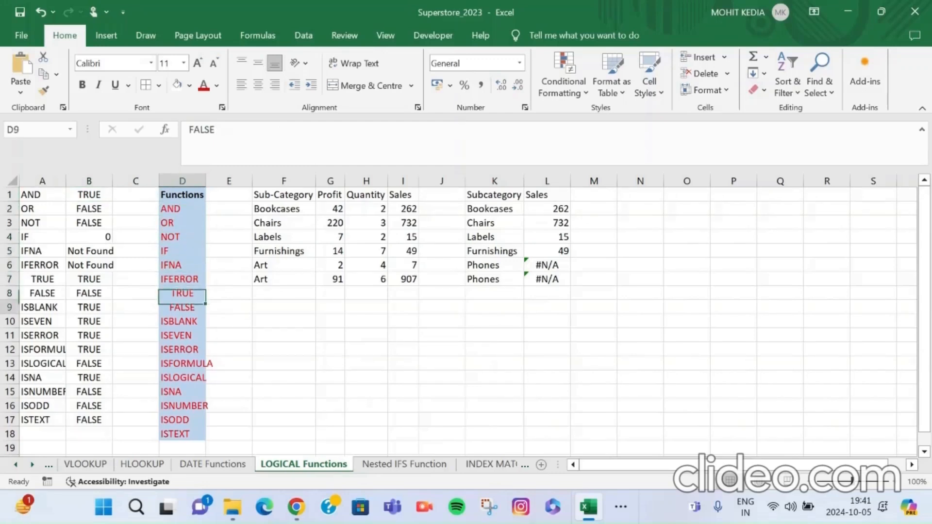
{"action": "key", "text": "Down"}
{"action": "key", "text": "Down"}
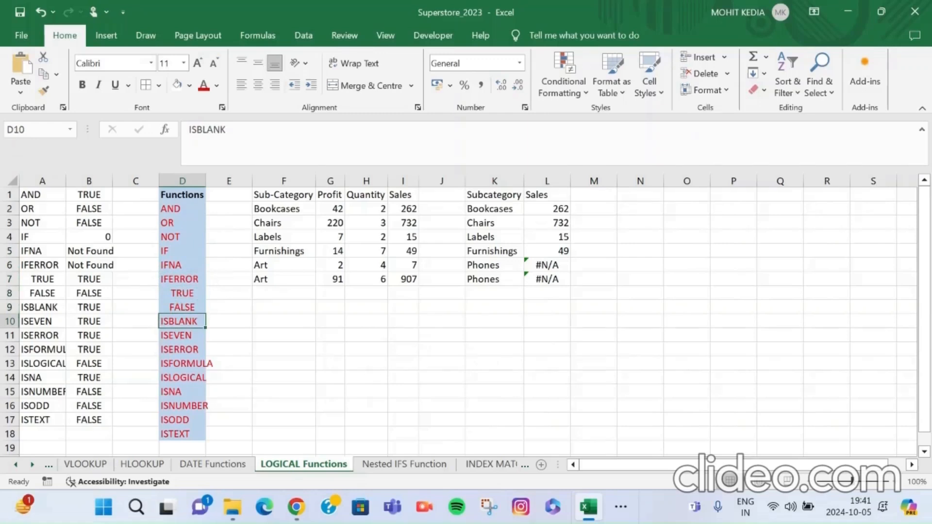
{"action": "key", "text": "Down"}
{"action": "key", "text": "Down"}
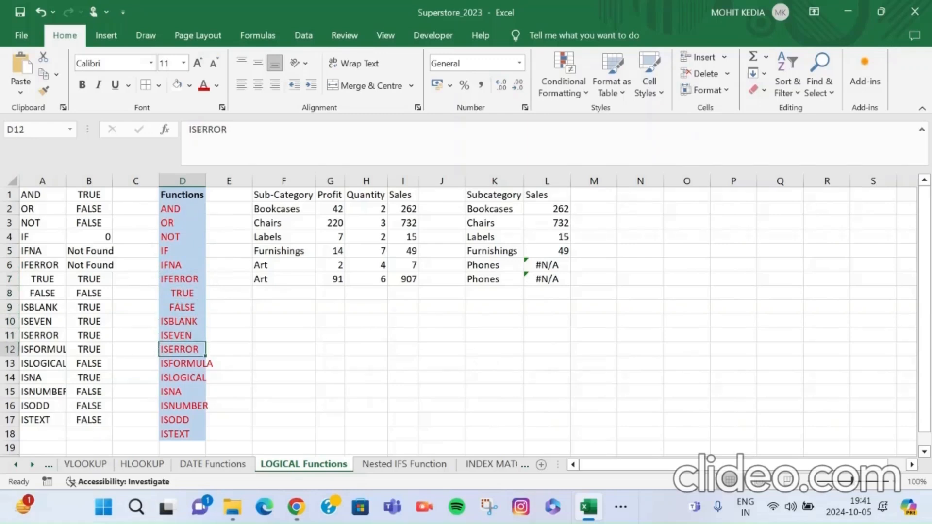
{"action": "key", "text": "Down"}
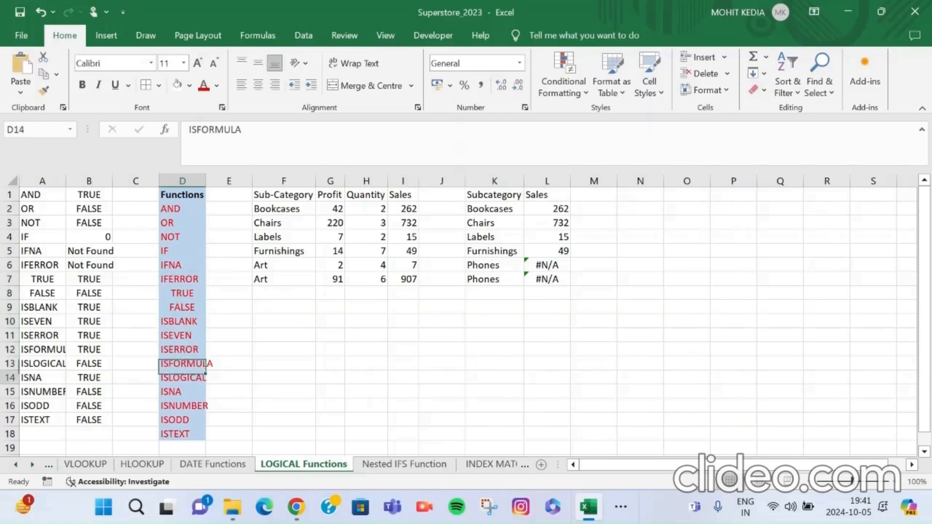
{"action": "key", "text": "Down"}
{"action": "key", "text": "Down"}
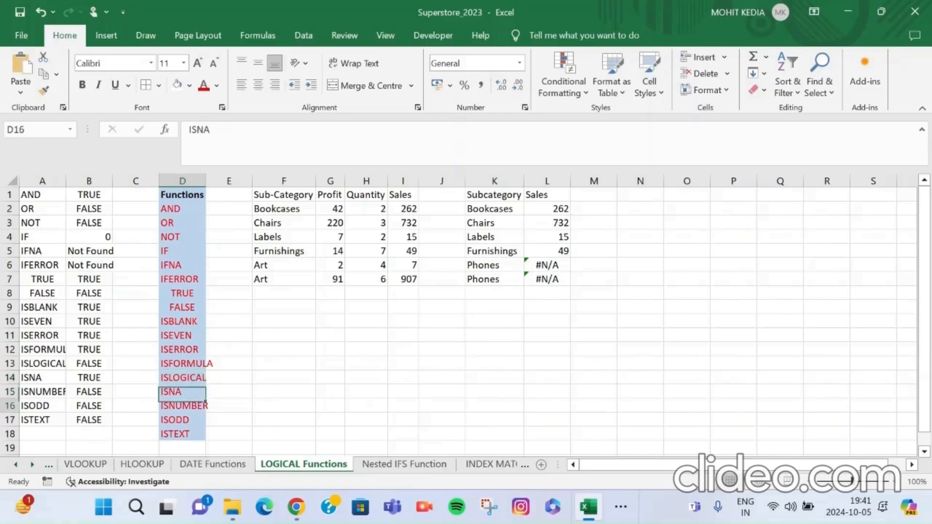
{"action": "key", "text": "Down"}
{"action": "key", "text": "Down"}
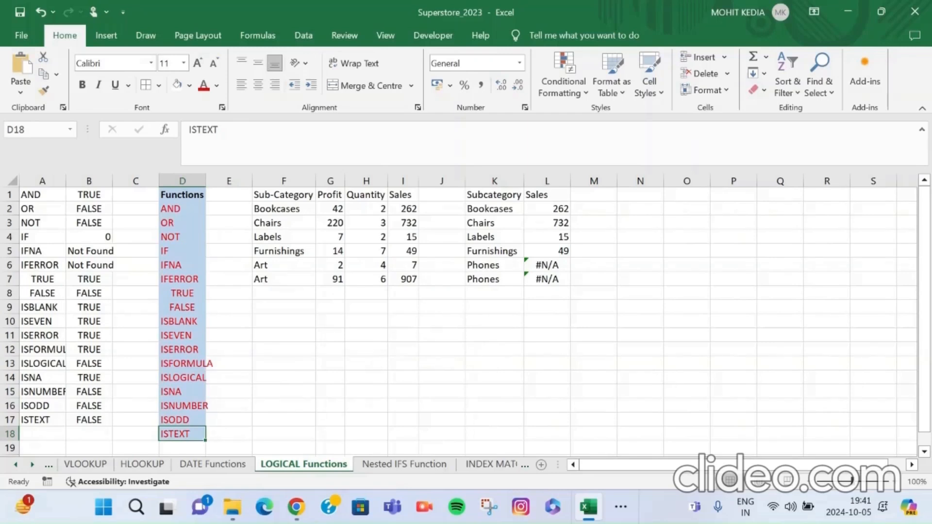
Step: Examine the headers of the Sub-Category and Subcategory tables and the lookup formula in L2
{"action": "left_click", "coordinate": [284, 195]}
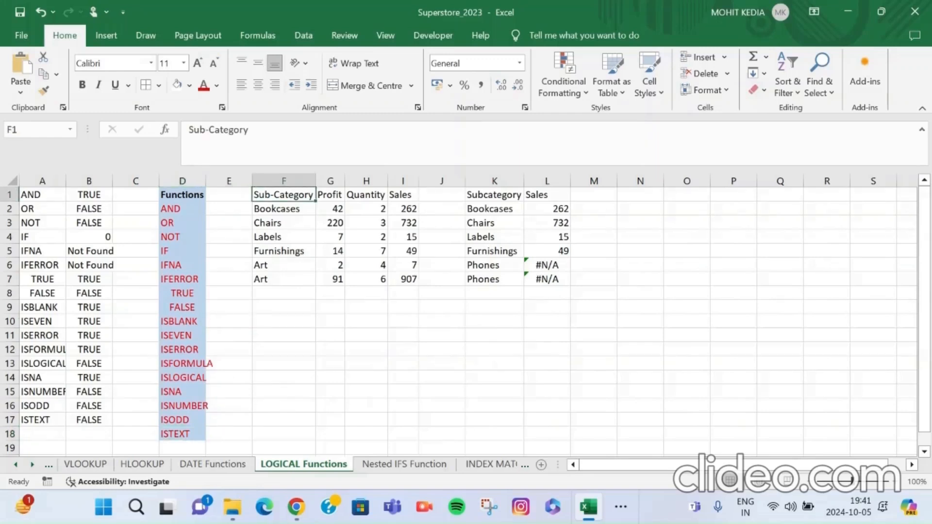
{"action": "left_click", "coordinate": [494, 195]}
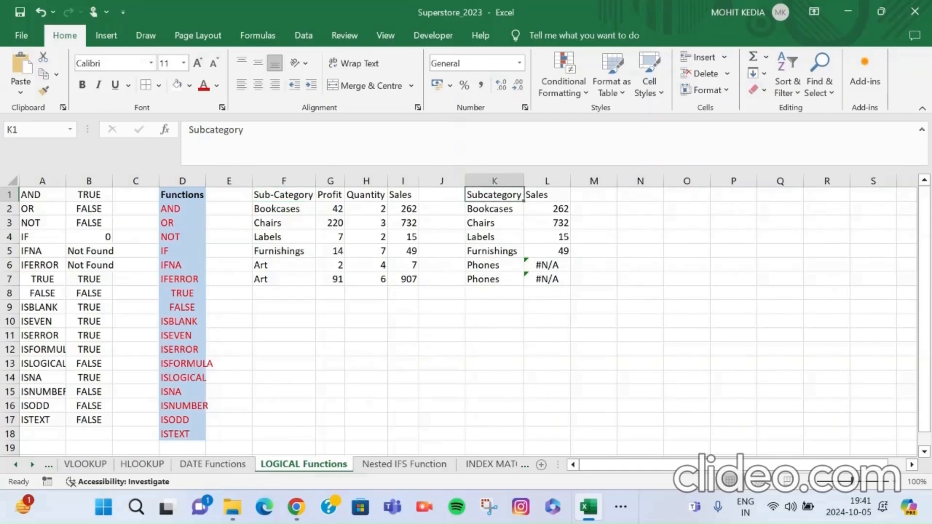
{"action": "left_click", "coordinate": [547, 195]}
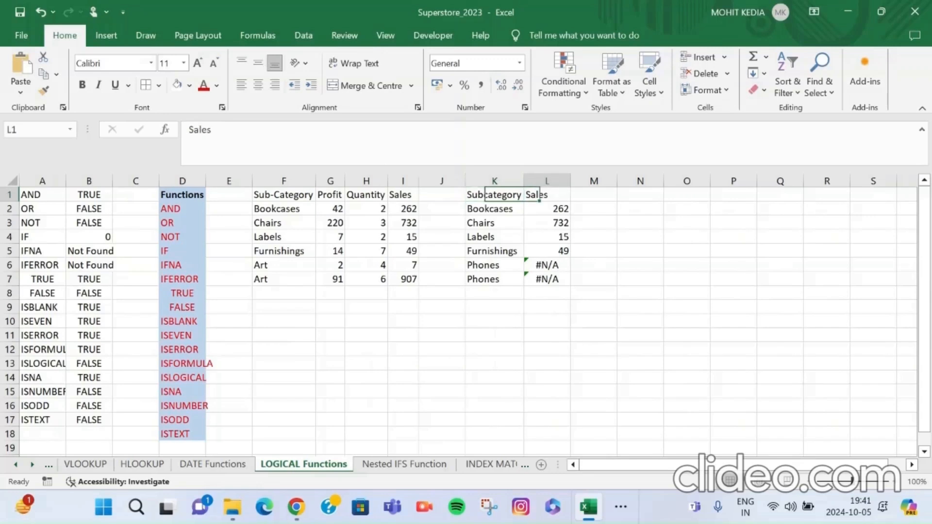
{"action": "key", "text": "Down"}
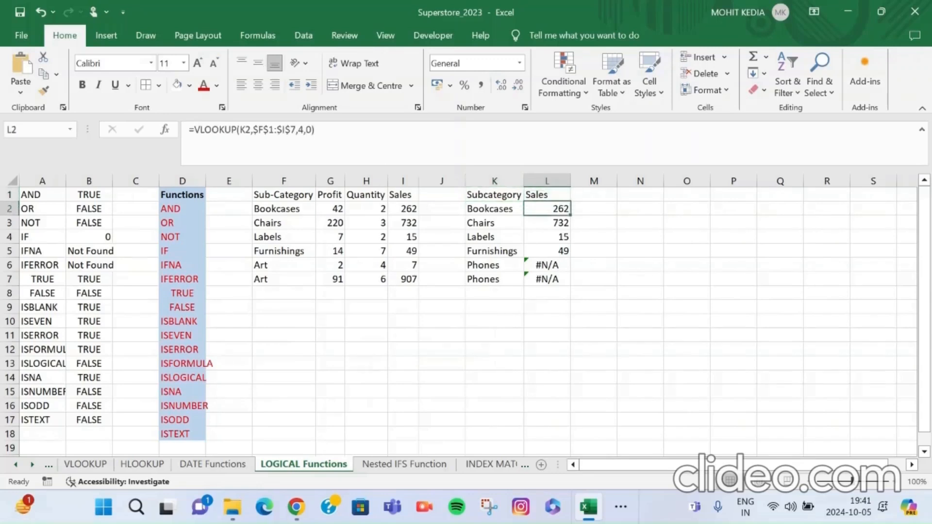
Step: Select the whole source data table with Sub-Category, Profit, Quantity and Sales, range F1:I7
{"action": "left_click", "coordinate": [284, 194]}
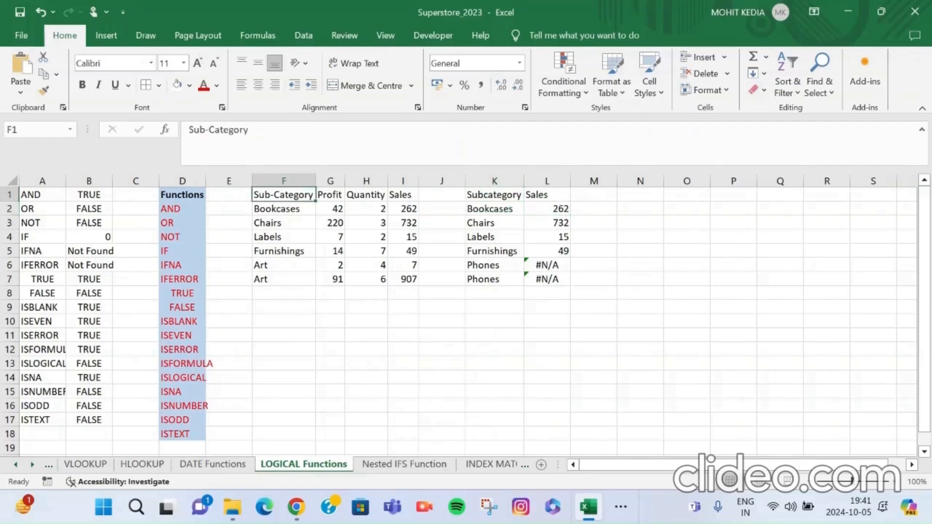
{"action": "key", "text": "shift+Right"}
{"action": "key", "text": "shift+Right"}
{"action": "key", "text": "shift+Right"}
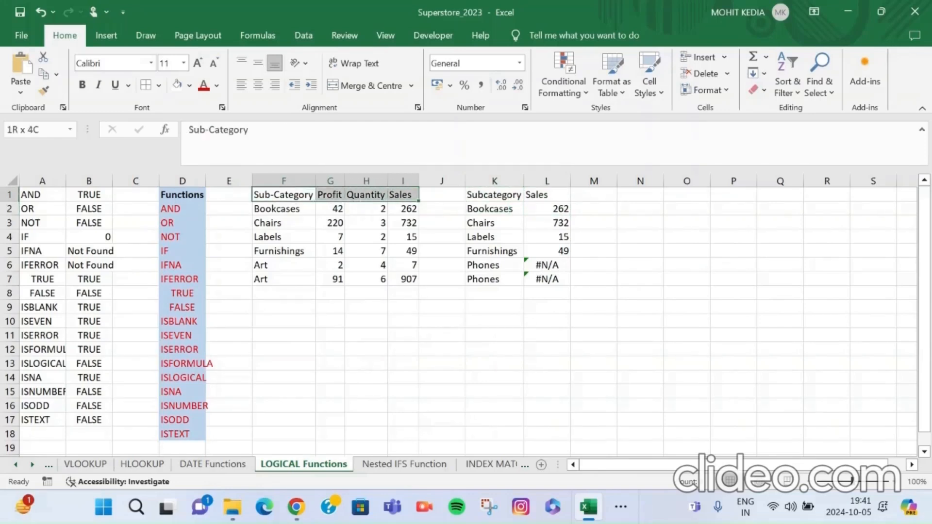
{"action": "key", "text": "shift+Down"}
{"action": "key", "text": "shift+Down"}
{"action": "key", "text": "shift+Down"}
{"action": "key", "text": "shift+Down"}
{"action": "key", "text": "shift+Down"}
{"action": "key", "text": "shift+Down"}
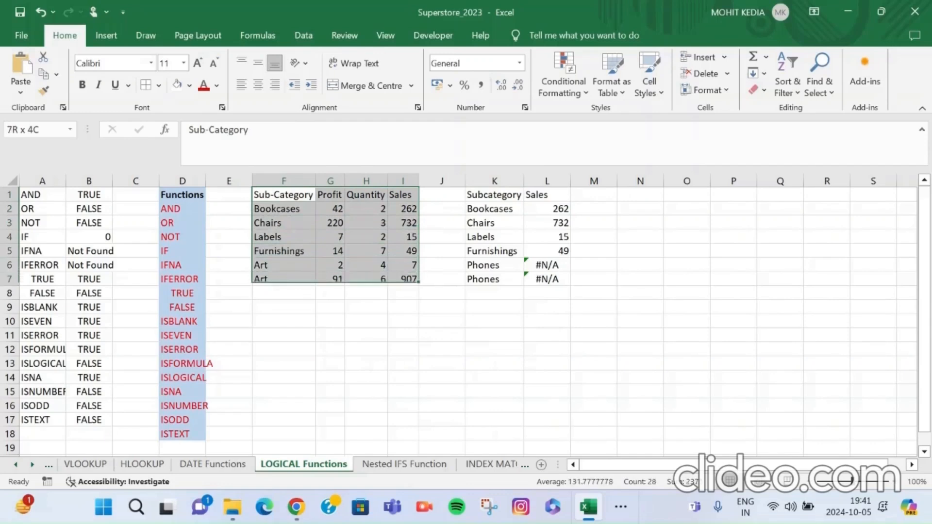
Step: Select the lookup table with Subcategory and Sales, range K1:L7
{"action": "left_click", "coordinate": [494, 194]}
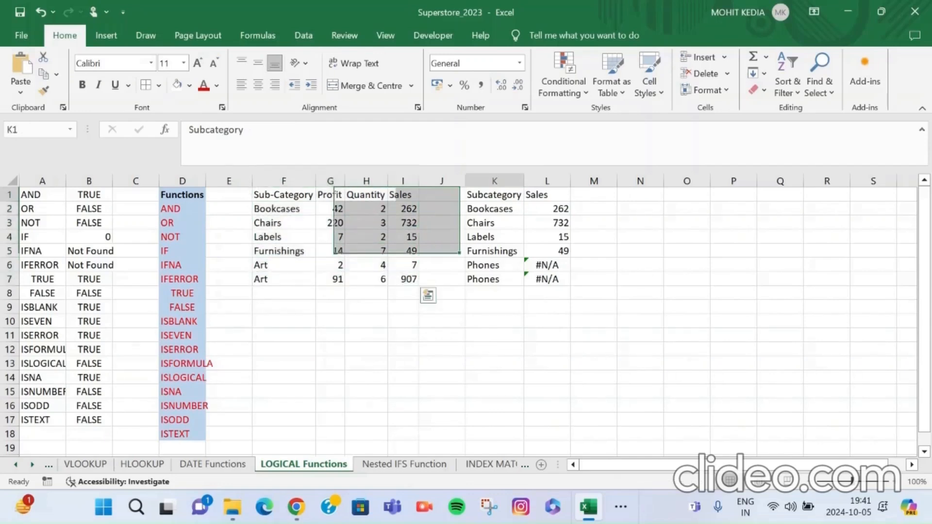
{"action": "key", "text": "shift+Right"}
{"action": "key", "text": "shift+Down"}
{"action": "key", "text": "shift+Down"}
{"action": "key", "text": "shift+Down"}
{"action": "key", "text": "shift+Down"}
{"action": "key", "text": "shift+Down"}
{"action": "key", "text": "shift+Down"}
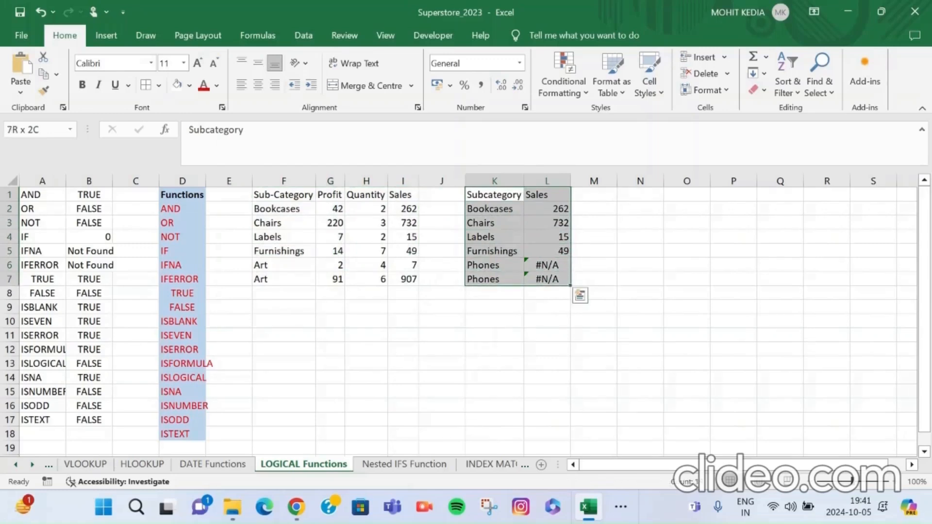
Step: Inspect the AND formula in B1 and the cells it references, leaving the formula as it is
{"action": "key", "text": "ctrl+Home"}
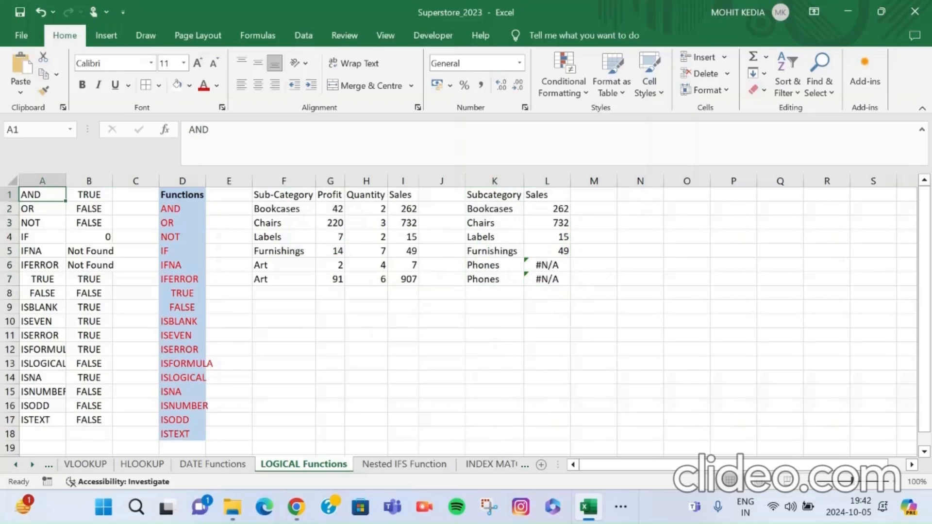
{"action": "key", "text": "Right"}
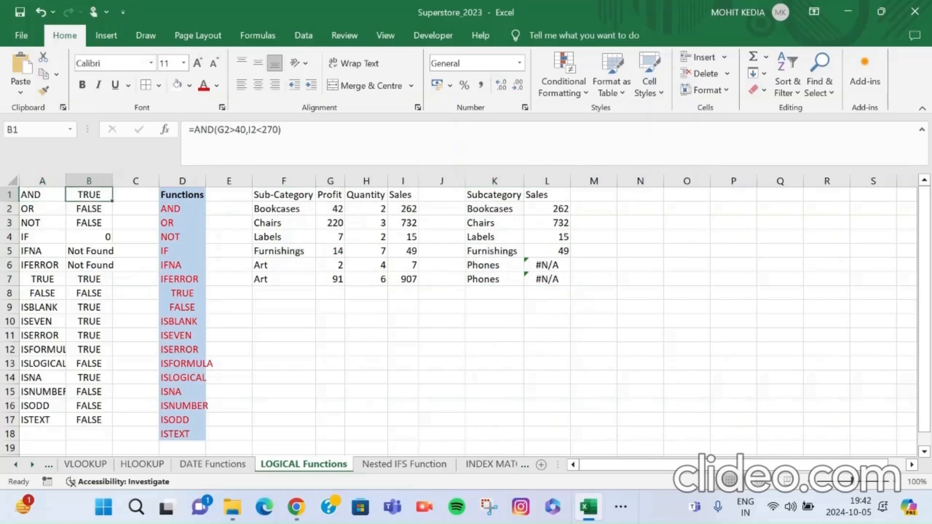
{"action": "left_click", "coordinate": [230, 131]}
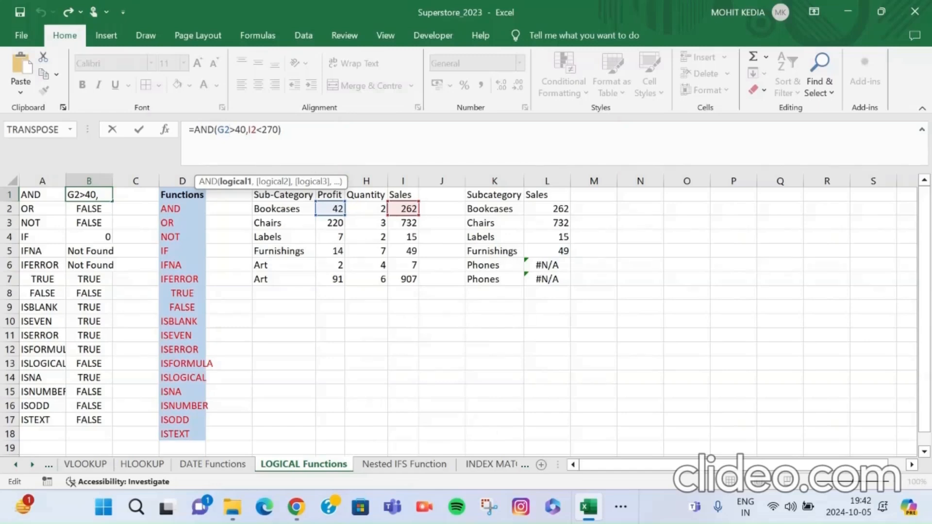
{"action": "key", "text": "ctrl+Return"}
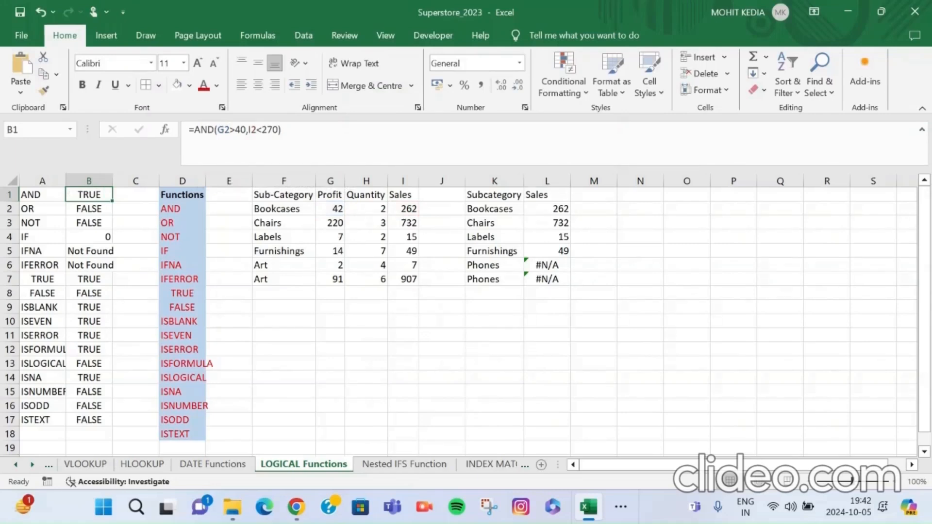
Step: Try the AND formula in B1 with I2>270 as its second condition, and undo the change
{"action": "left_click", "coordinate": [262, 129]}
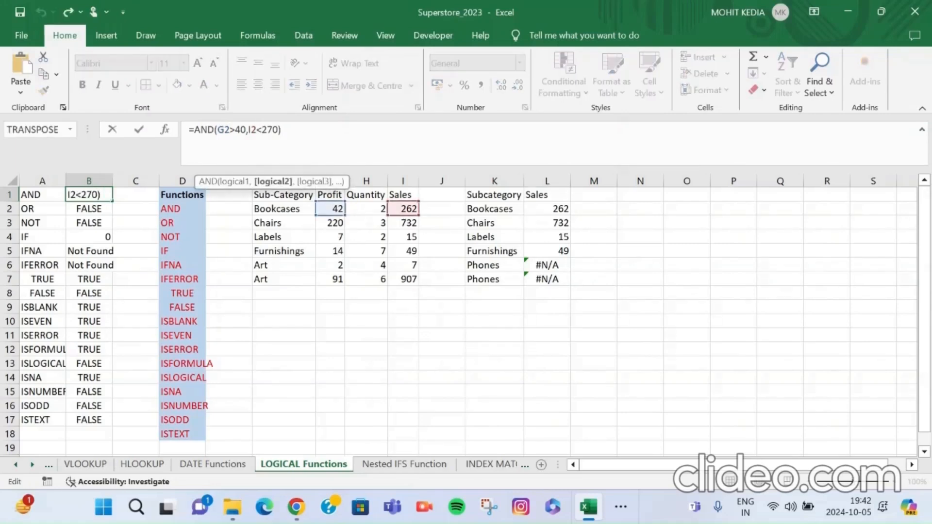
{"action": "key", "text": "BackSpace"}
{"action": "type", "text": ">"}
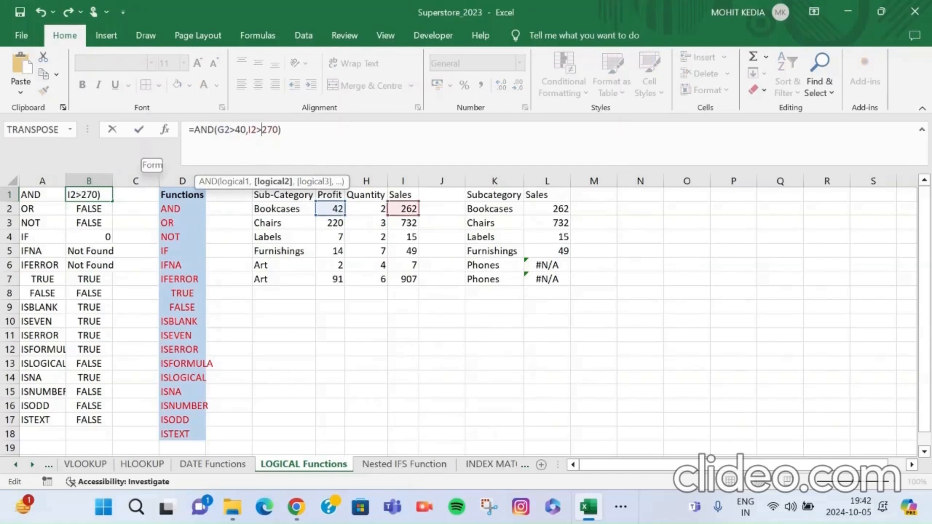
{"action": "key", "text": "ctrl+Return"}
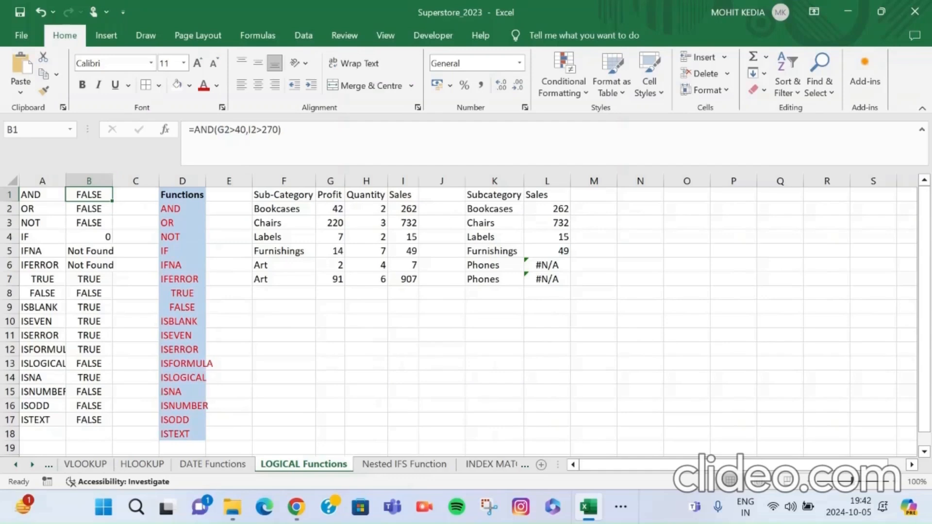
{"action": "key", "text": "ctrl+z"}
Step: Inspect the OR formula in B2 and the Chairs profit value in G3 that it references
{"action": "left_click", "coordinate": [89, 209]}
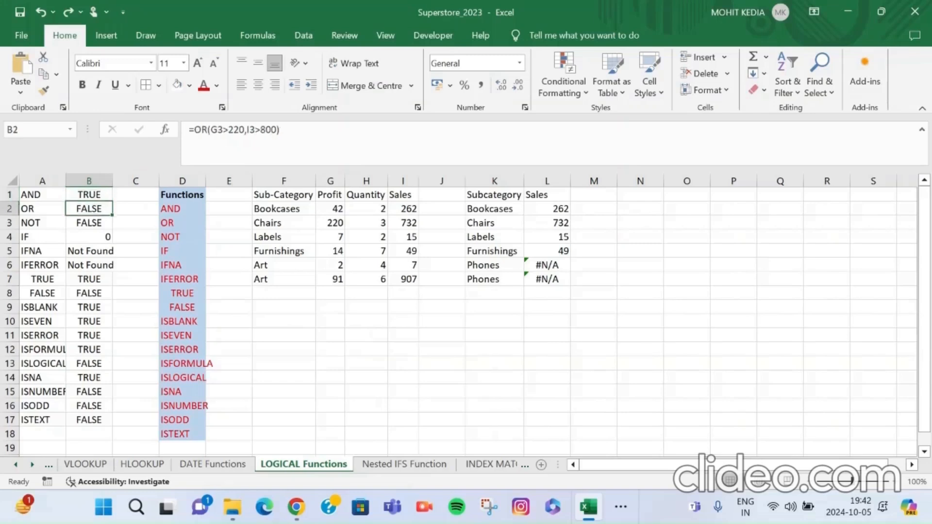
{"action": "left_click", "coordinate": [217, 129]}
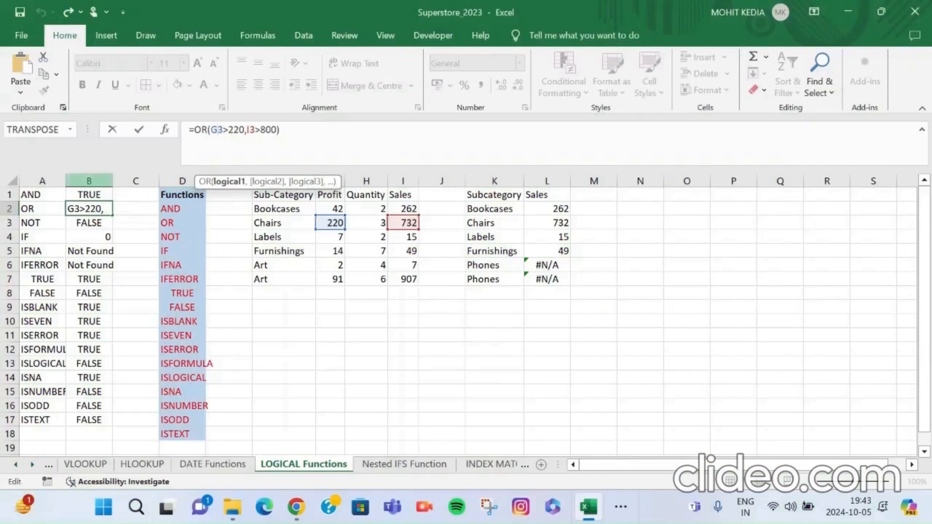
{"action": "key", "text": "ctrl+Return"}
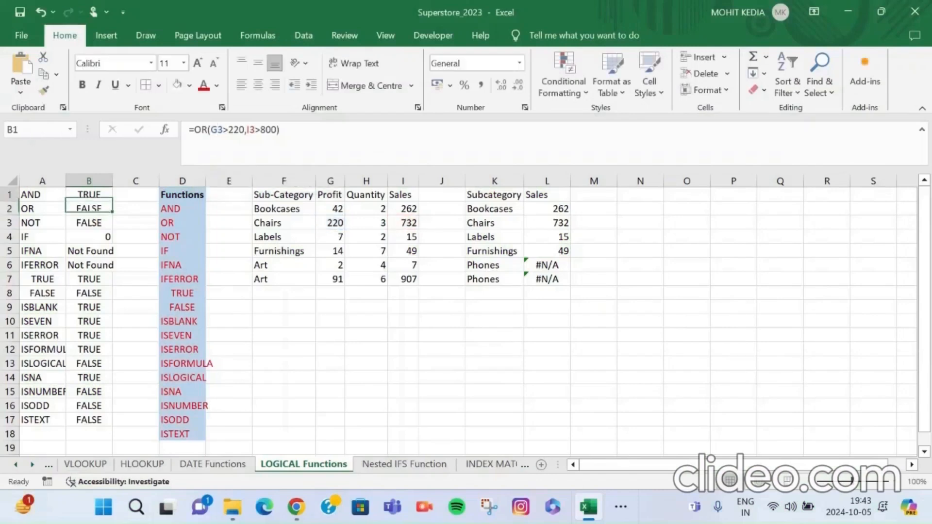
{"action": "key", "text": "Down"}
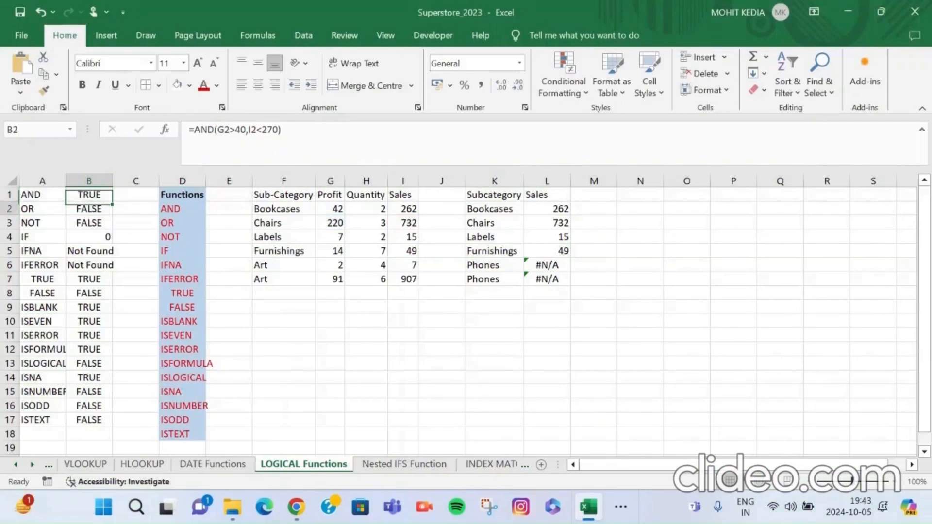
{"action": "left_click", "coordinate": [330, 223]}
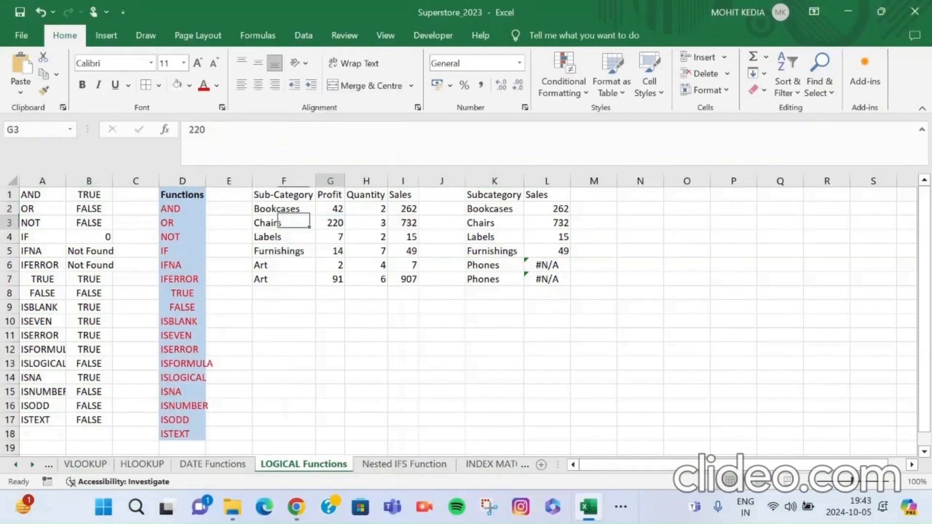
Step: Change the second condition of the OR formula in B2 to I3<800 and reselect the cell
{"action": "left_click", "coordinate": [89, 209]}
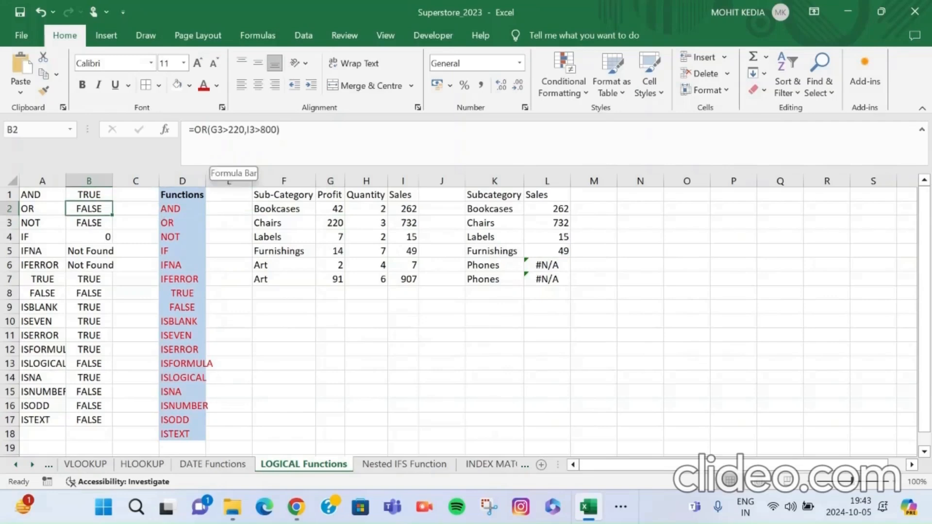
{"action": "left_click", "coordinate": [223, 129]}
{"action": "left_click", "coordinate": [228, 130]}
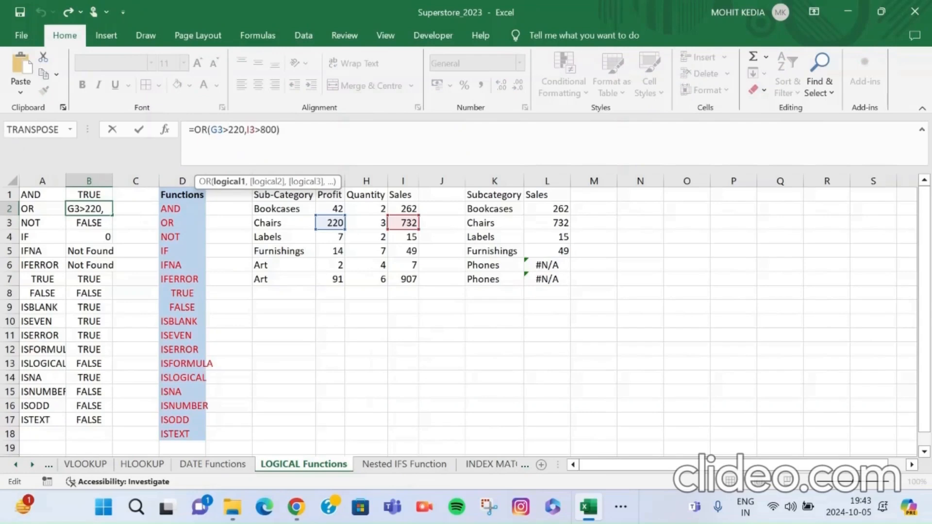
{"action": "left_click", "coordinate": [277, 129]}
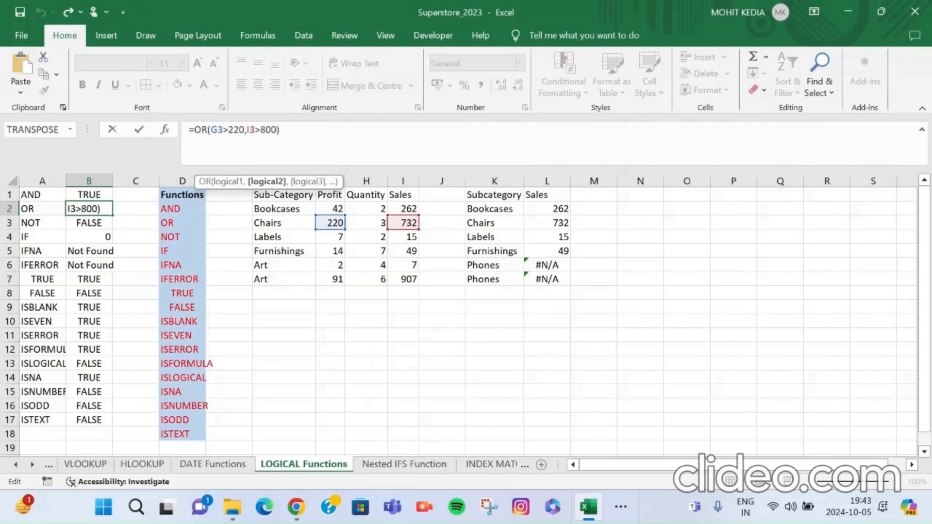
{"action": "left_click", "coordinate": [260, 130]}
{"action": "key", "text": "BackSpace"}
{"action": "type", "text": "<"}
{"action": "key", "text": "Return"}
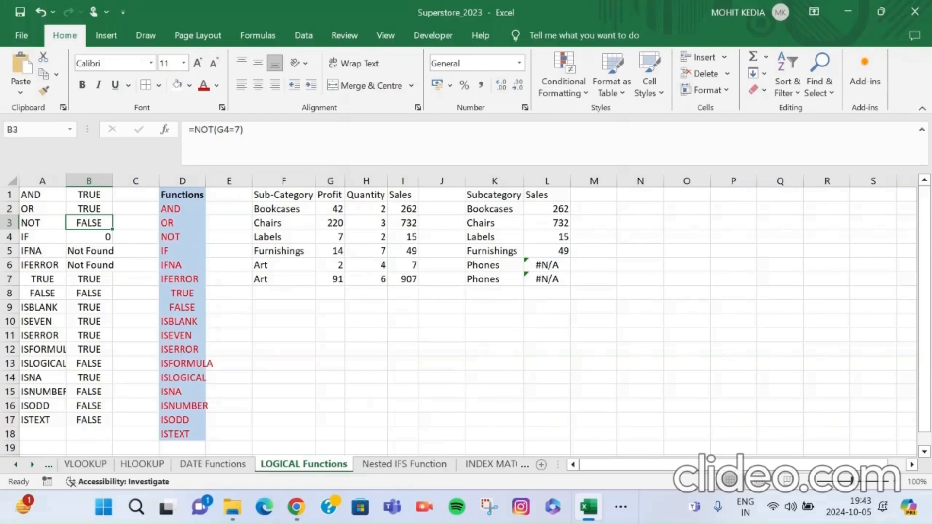
{"action": "left_click", "coordinate": [89, 208]}
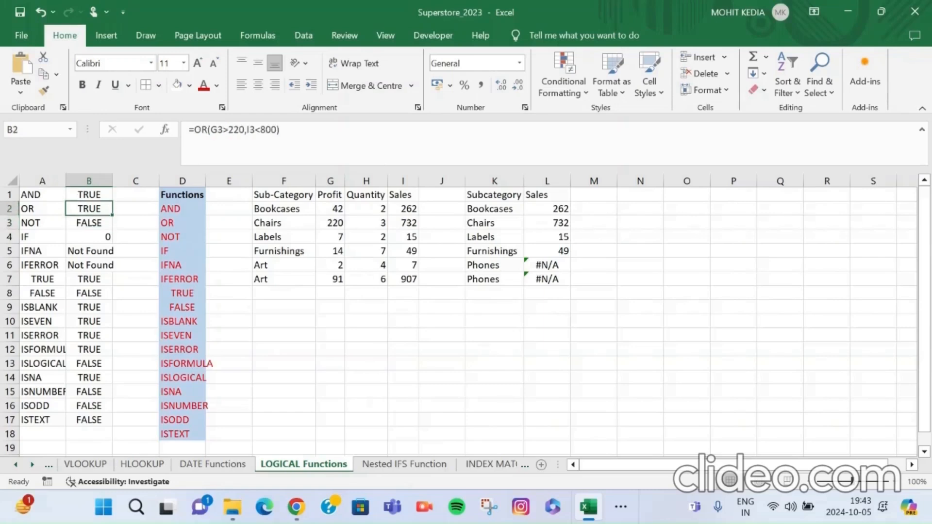
Step: Check the cells referenced by the OR formula in B2 and undo its last change
{"action": "left_click", "coordinate": [255, 129]}
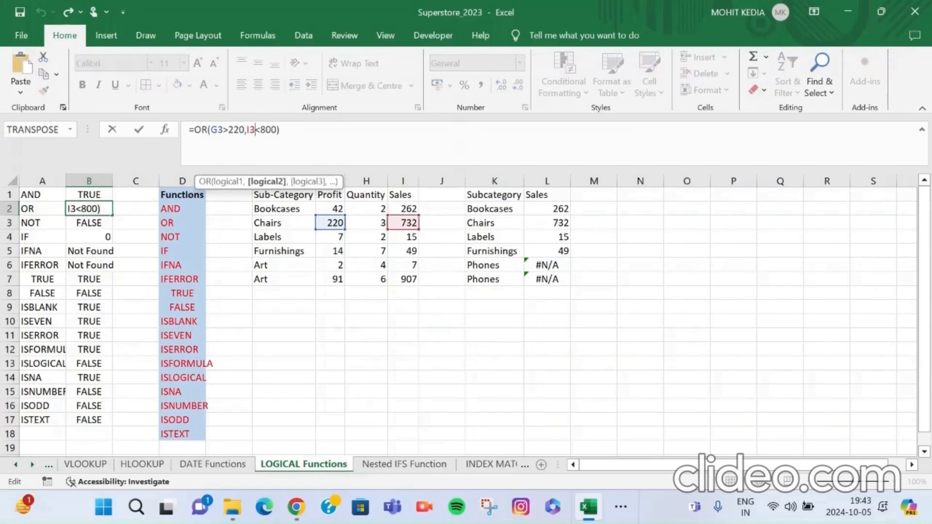
{"action": "left_click", "coordinate": [139, 130]}
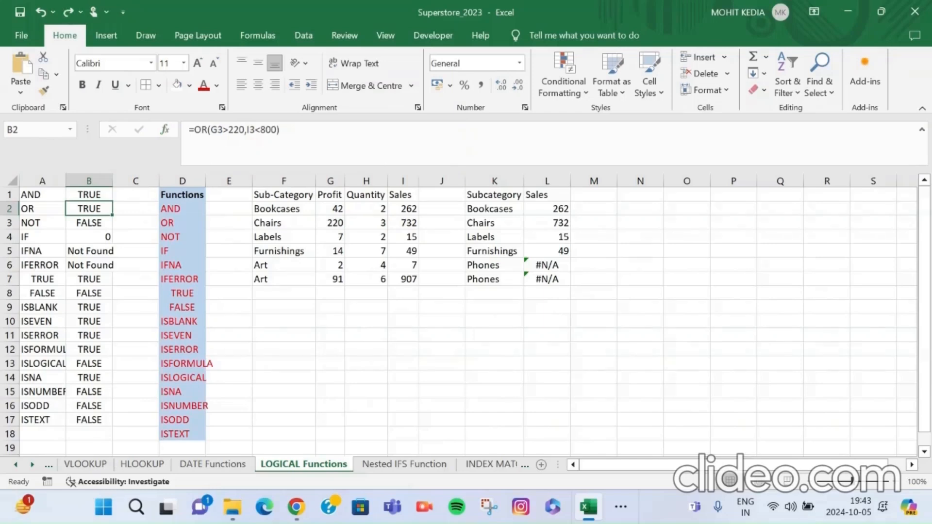
{"action": "key", "text": "ctrl+z"}
Step: Inspect the NOT formula in B3 and the Labels profit in G4 that it references
{"action": "left_click", "coordinate": [89, 223]}
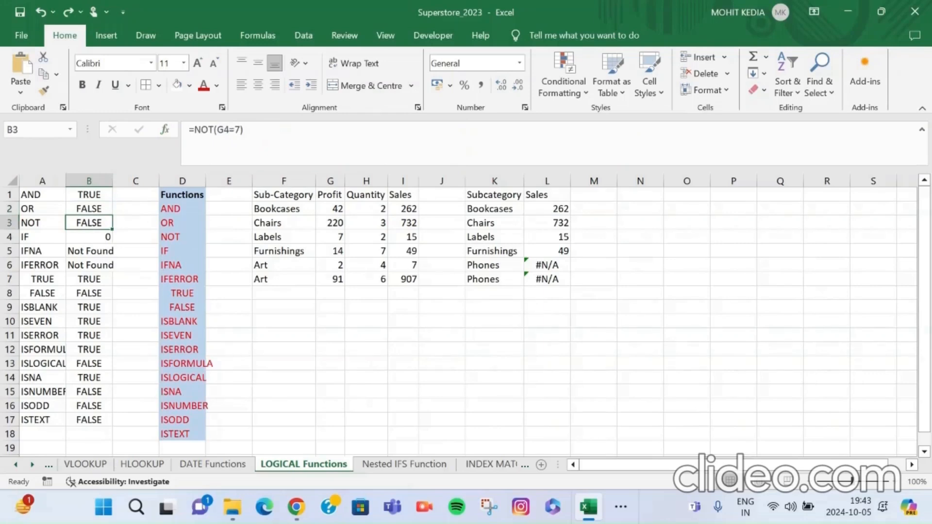
{"action": "left_click", "coordinate": [330, 237]}
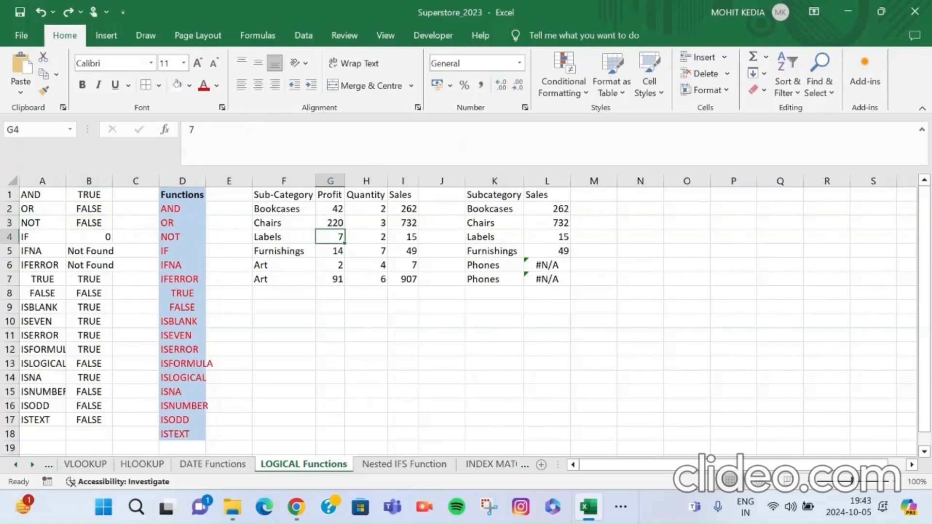
{"action": "left_click", "coordinate": [42, 223]}
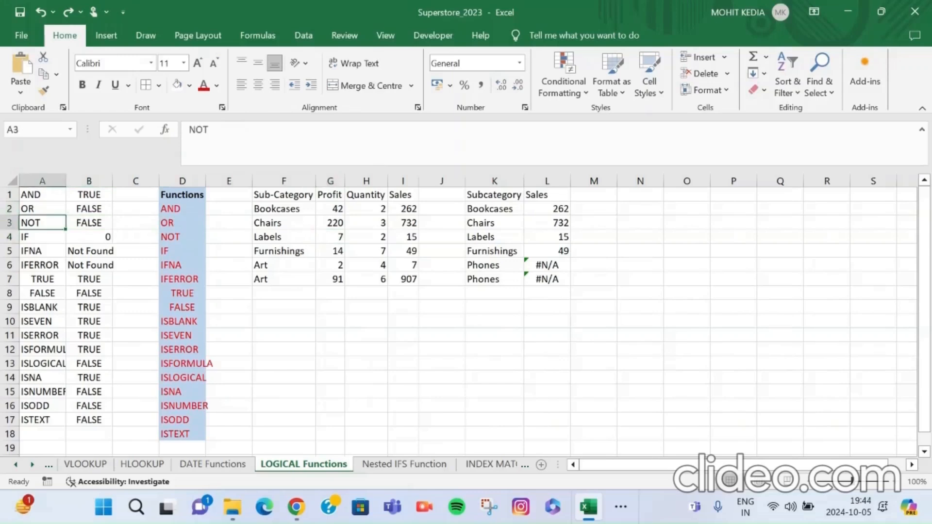
Step: Change the condition of the NOT formula in B3 to G4>7
{"action": "left_click", "coordinate": [89, 222]}
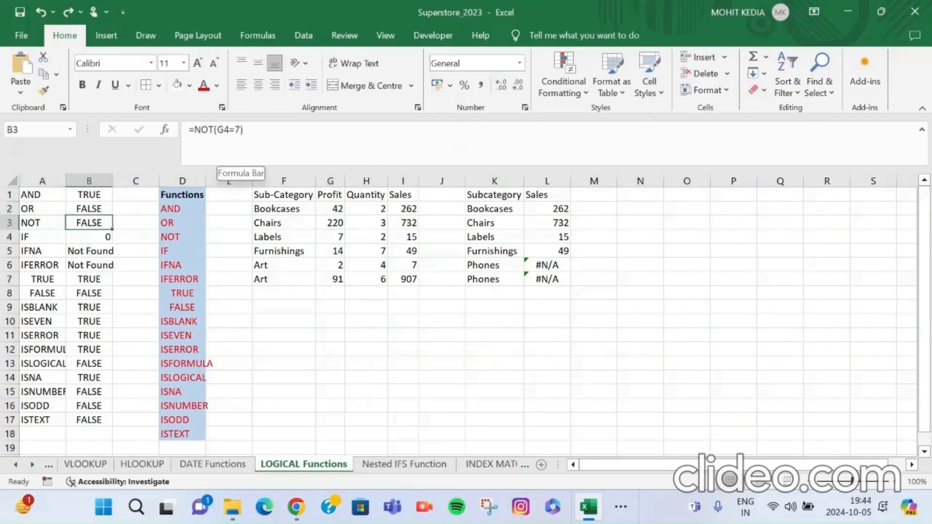
{"action": "left_click", "coordinate": [235, 130]}
{"action": "key", "text": "BackSpace"}
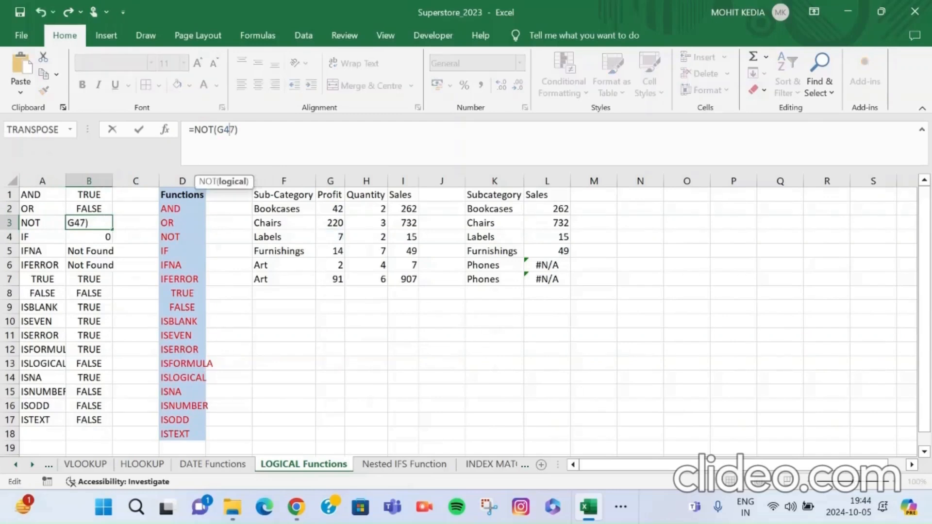
{"action": "type", "text": ">"}
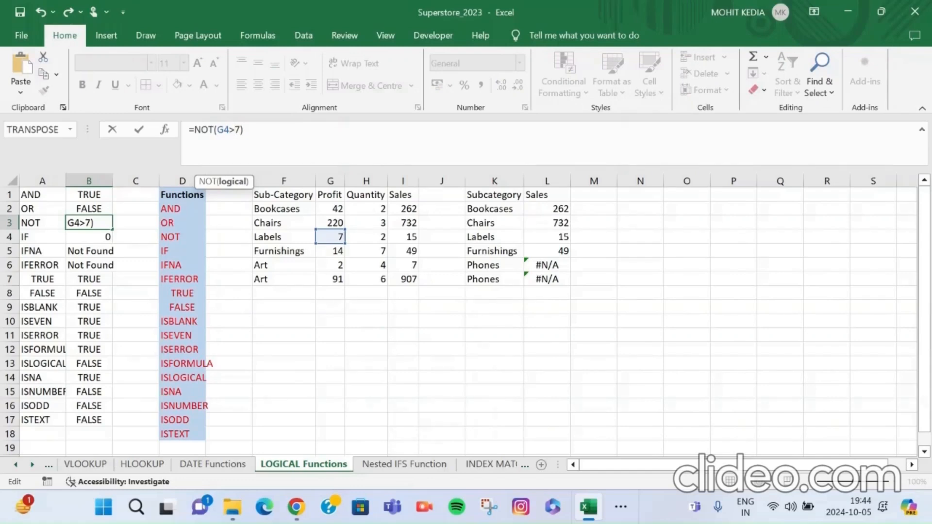
{"action": "key", "text": "Return"}
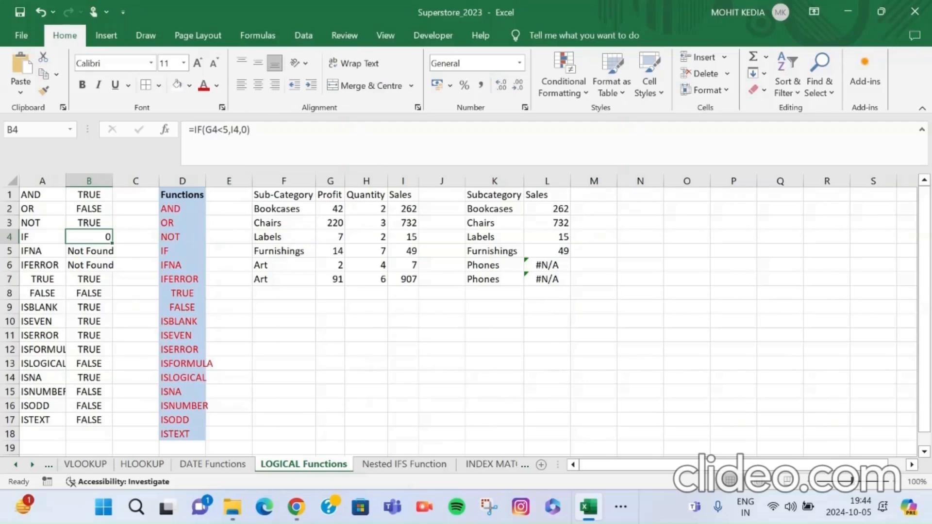
Step: Inspect the Labels profit in G4 and sales in I4 used by the IF formula in B4, and review that formula
{"action": "left_click", "coordinate": [331, 237]}
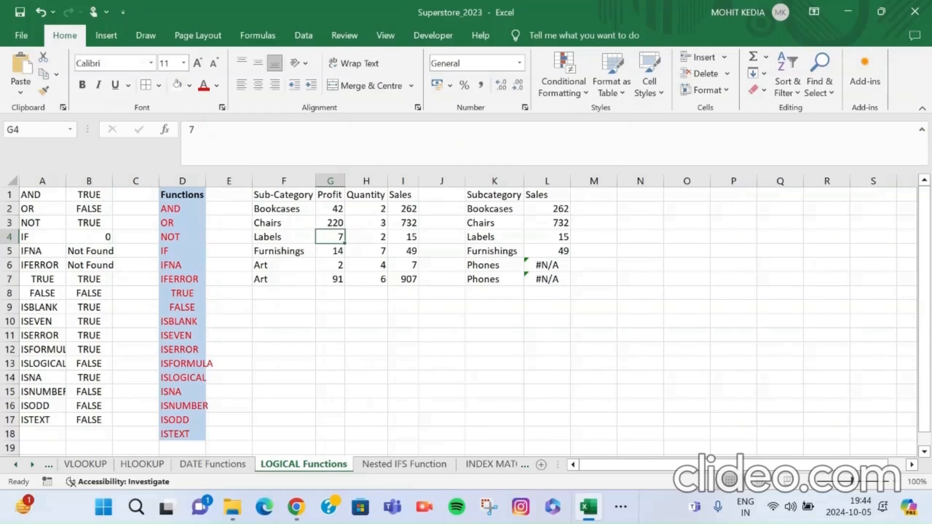
{"action": "left_click", "coordinate": [403, 237]}
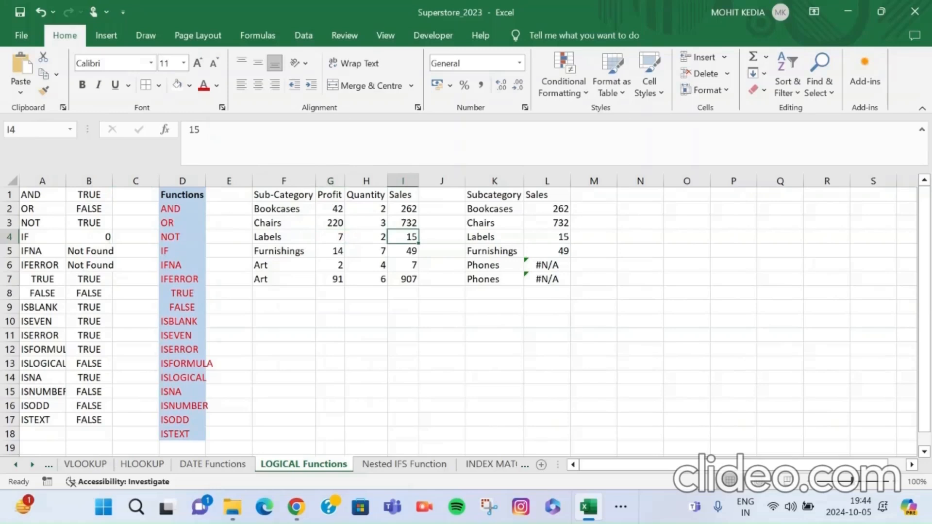
{"action": "left_click", "coordinate": [330, 237]}
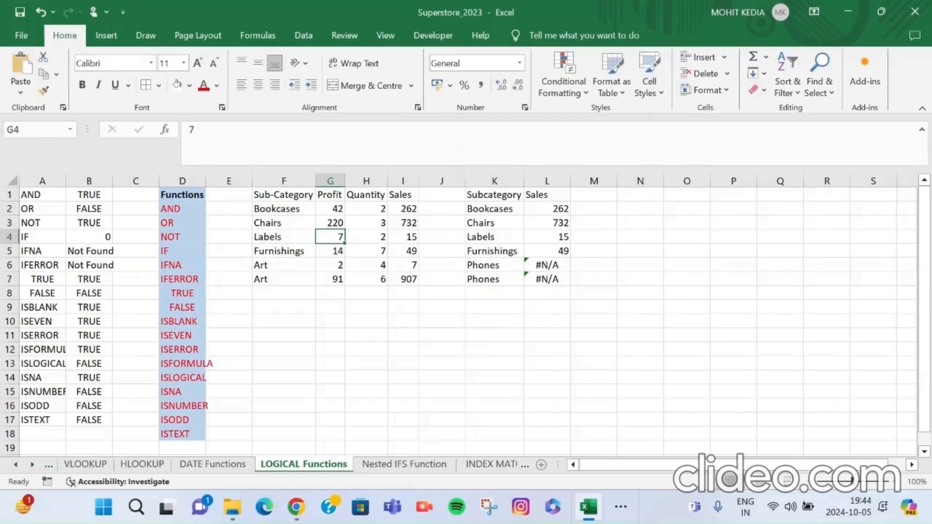
{"action": "left_click", "coordinate": [284, 237]}
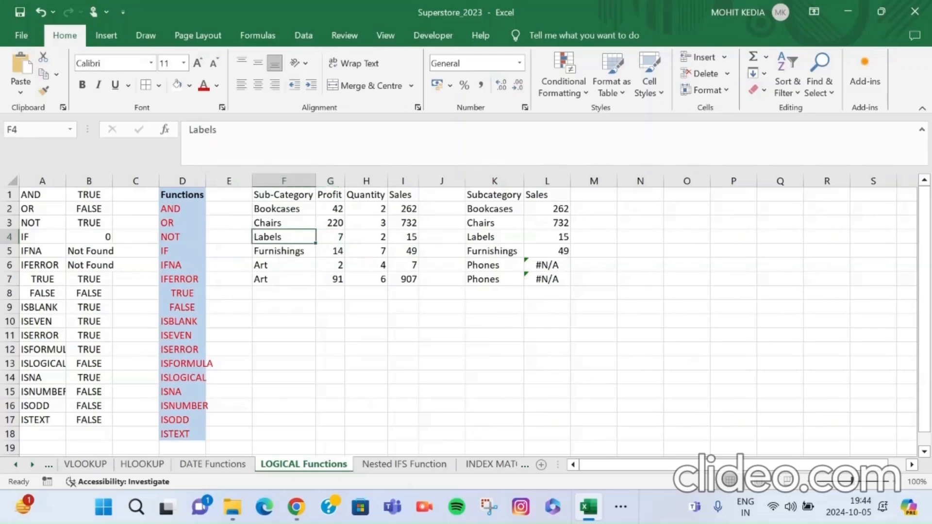
{"action": "left_click", "coordinate": [89, 237]}
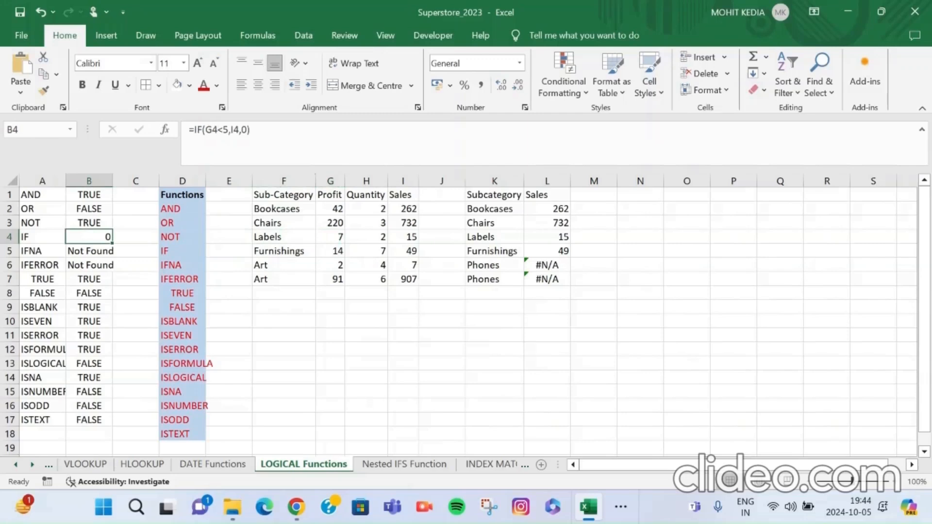
Step: Inspect the IFNA formula in B5, the VLOOKUP formula in L2 and its source range F1:I7
{"action": "left_click", "coordinate": [89, 251]}
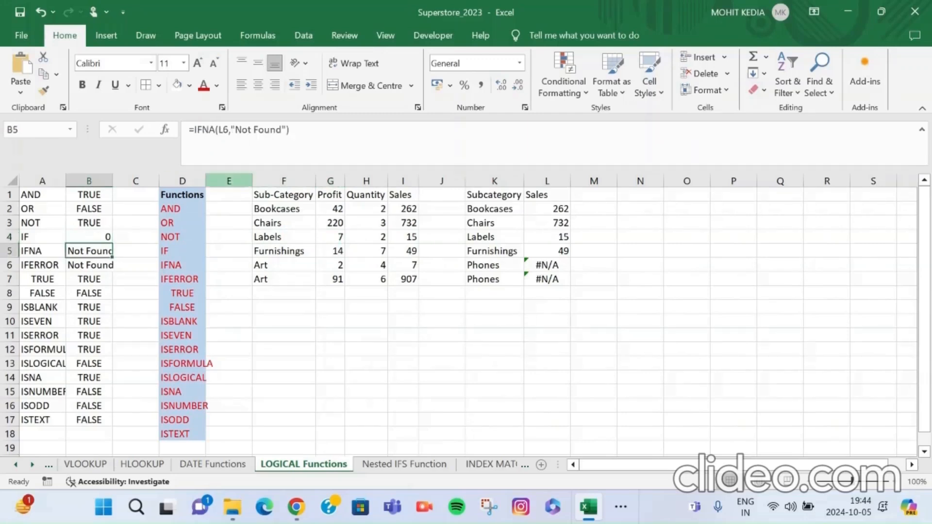
{"action": "left_click", "coordinate": [547, 208]}
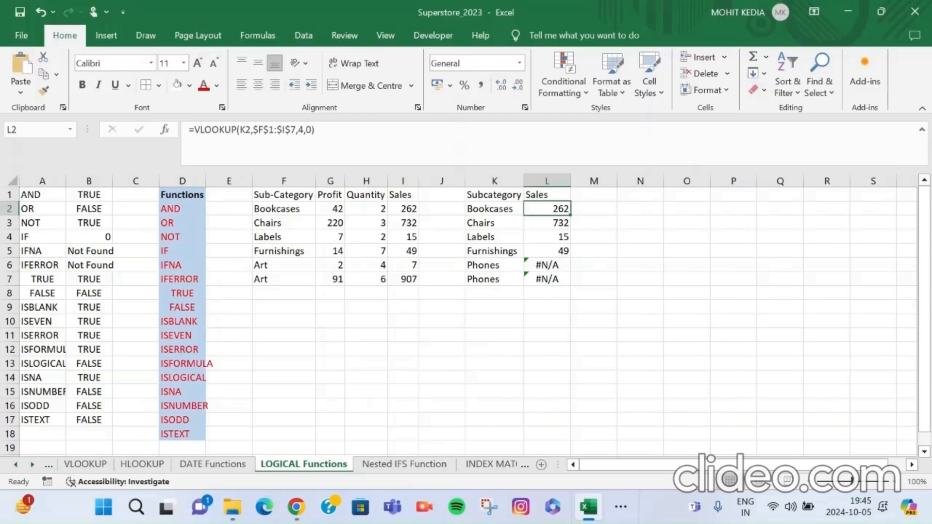
{"action": "left_click_drag", "start_coordinate": [284, 194], "coordinate": [407, 280]}
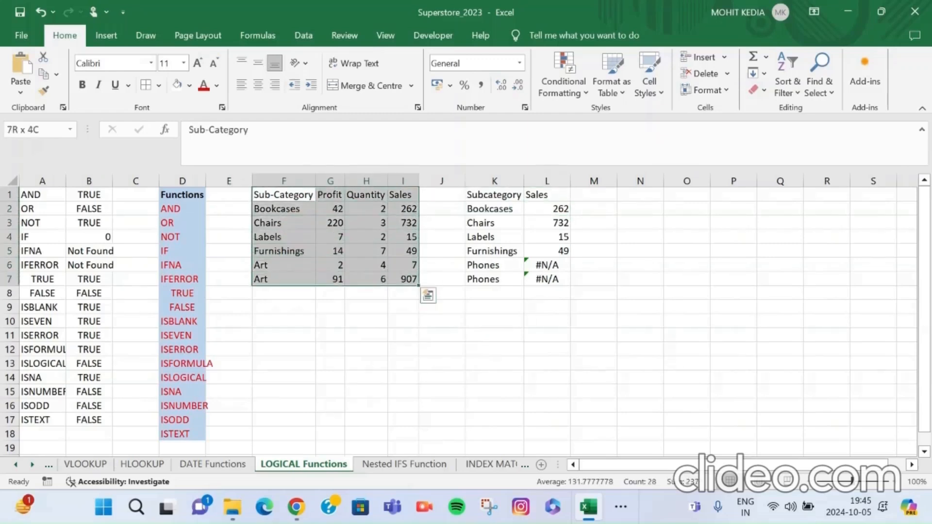
Step: Step through the VLOOKUP formulas from L2 to L6 and check the sub-category names in F6 and F7
{"action": "left_click", "coordinate": [547, 209]}
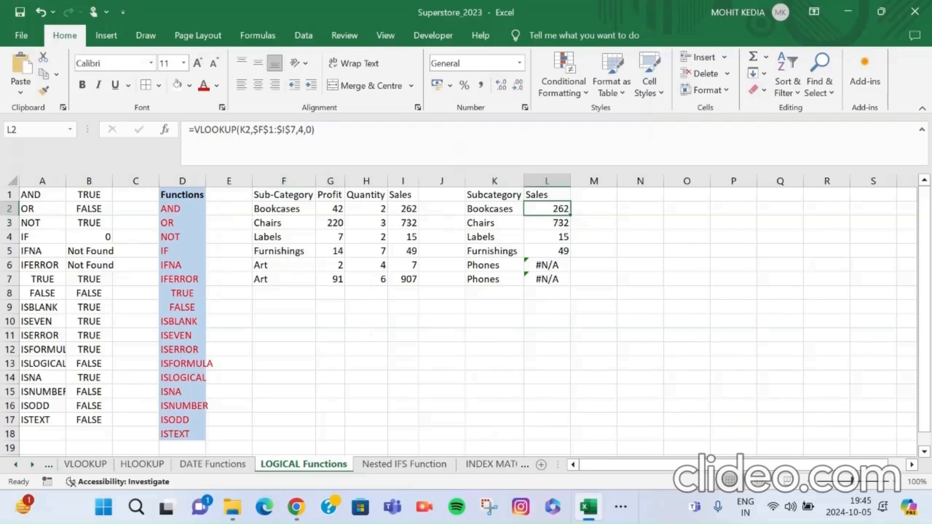
{"action": "key", "text": "Down"}
{"action": "key", "text": "Down"}
{"action": "key", "text": "Down"}
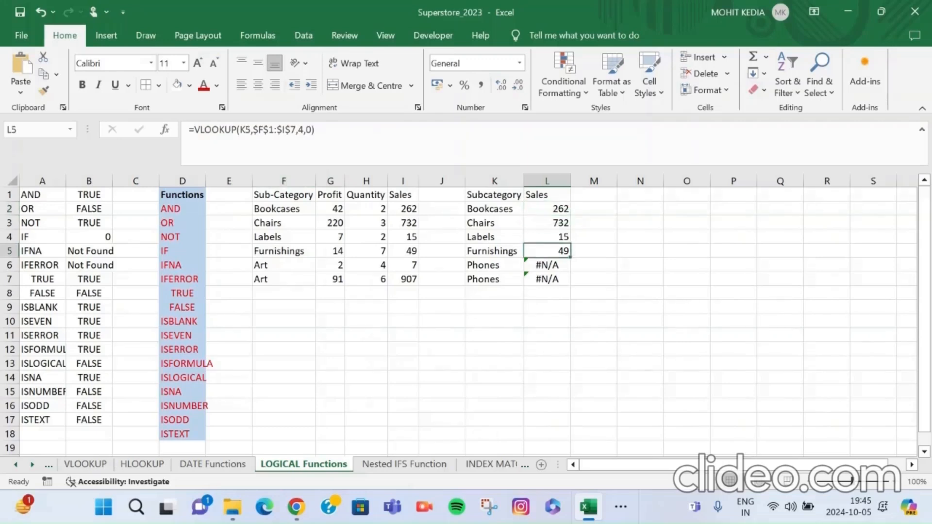
{"action": "key", "text": "Down"}
{"action": "left_click", "coordinate": [284, 265]}
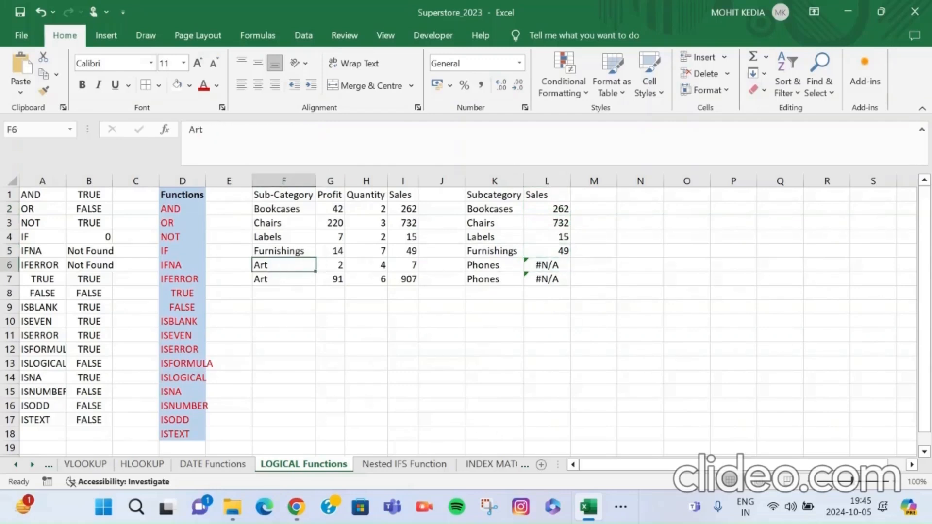
{"action": "key", "text": "Down"}
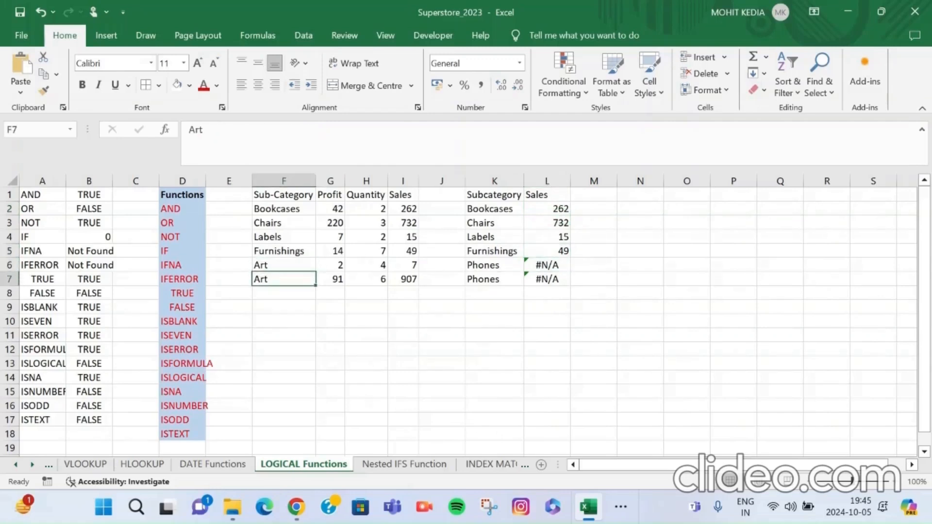
Step: Examine the Phones lookups in L6 and L7 and review how the IFNA formula in B5 handles L6
{"action": "left_click", "coordinate": [547, 265]}
{"action": "left_click", "coordinate": [547, 279]}
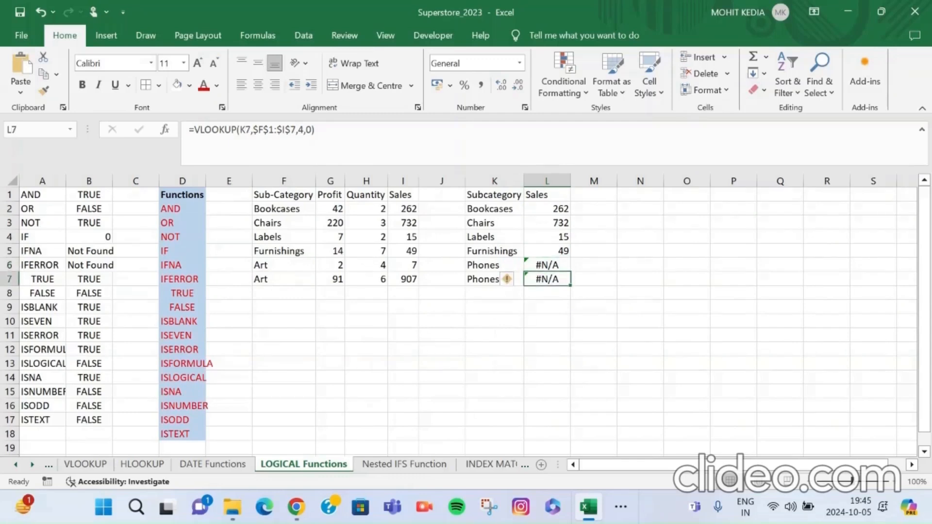
{"action": "left_click", "coordinate": [42, 251]}
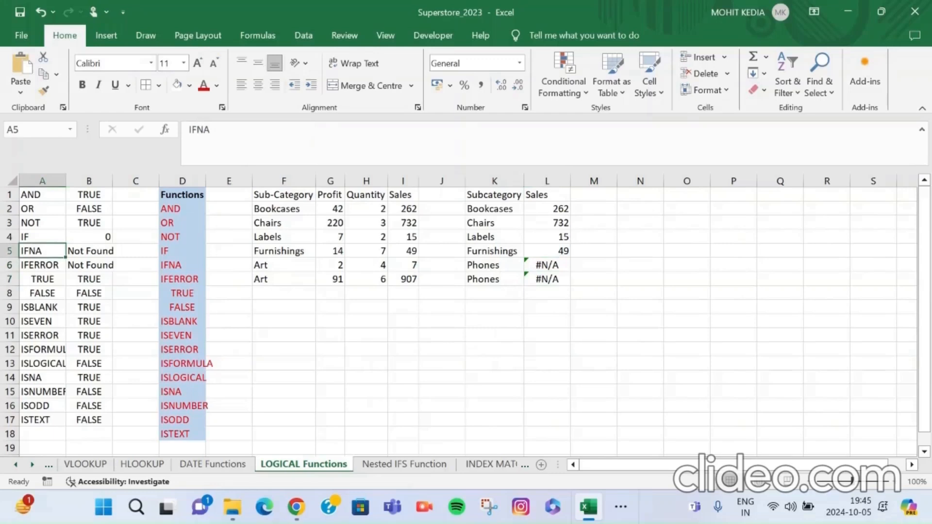
{"action": "left_click", "coordinate": [88, 251]}
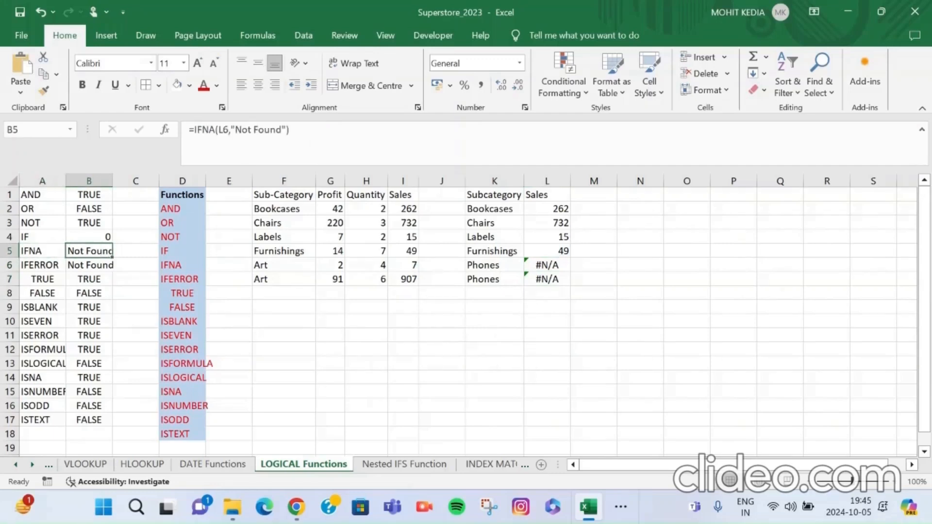
Step: Inspect the IFERROR formula in B6 and the TRUE example in B7, along with the cells L7 and I4 they reference
{"action": "left_click", "coordinate": [89, 265]}
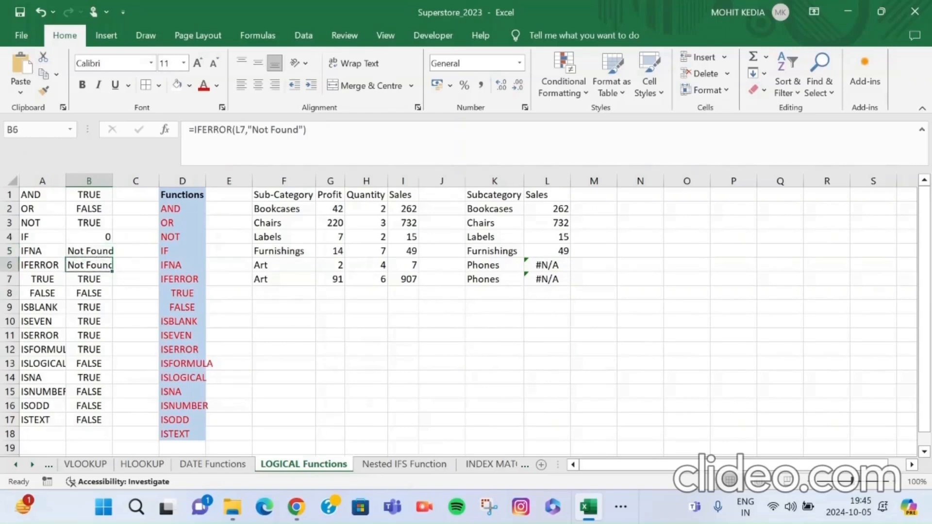
{"action": "left_click", "coordinate": [547, 279]}
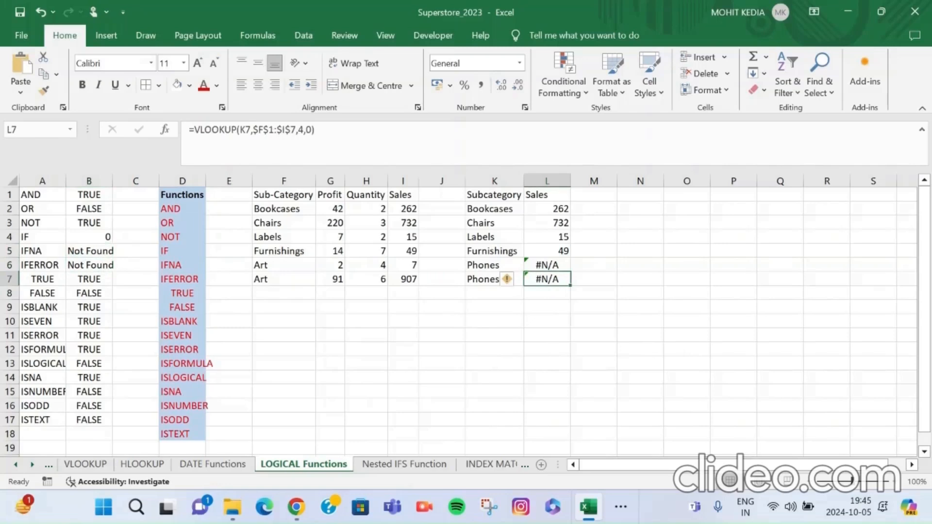
{"action": "left_click", "coordinate": [89, 265]}
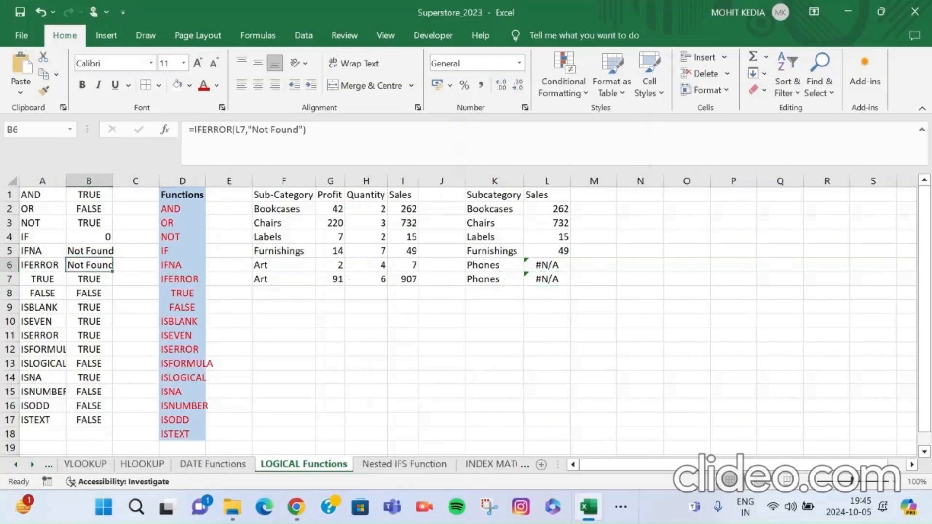
{"action": "left_click", "coordinate": [89, 279]}
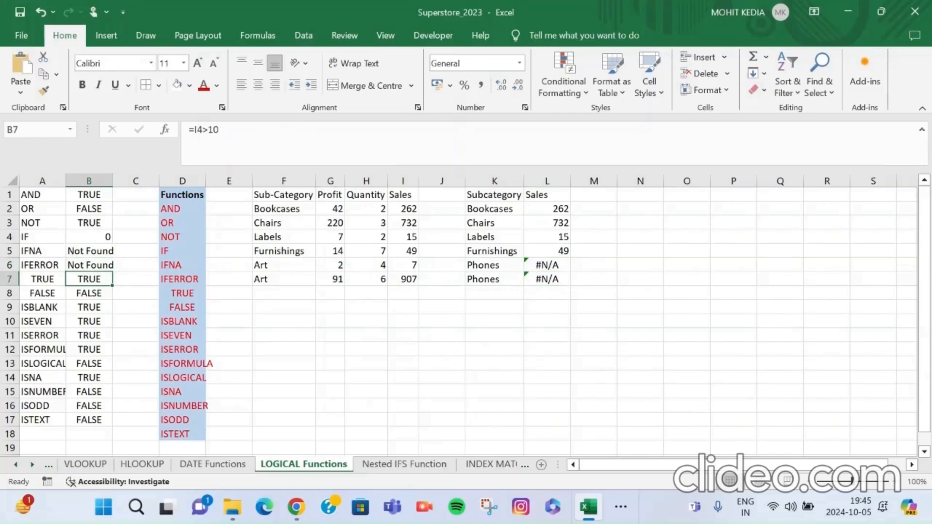
{"action": "left_click", "coordinate": [403, 236]}
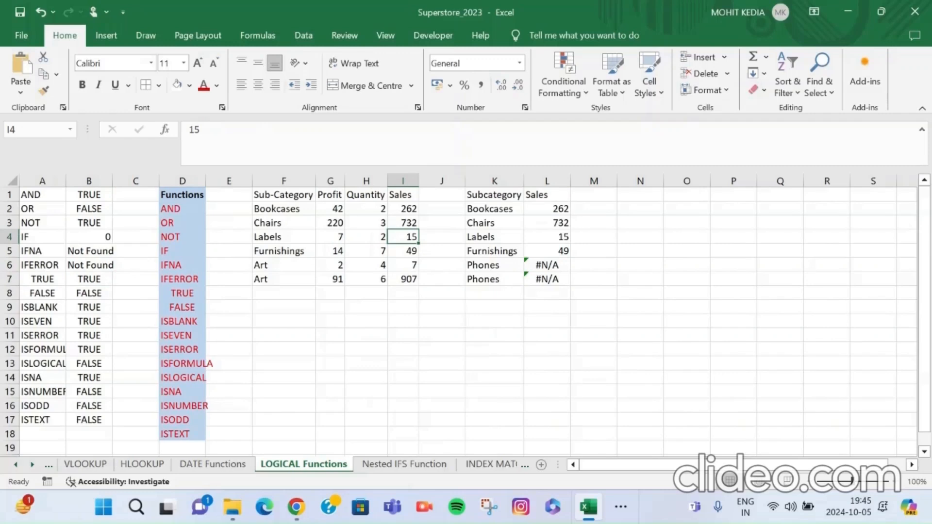
Step: Change the FALSE example formula in B8 to =G3>60 and reselect the cell
{"action": "left_click", "coordinate": [89, 294]}
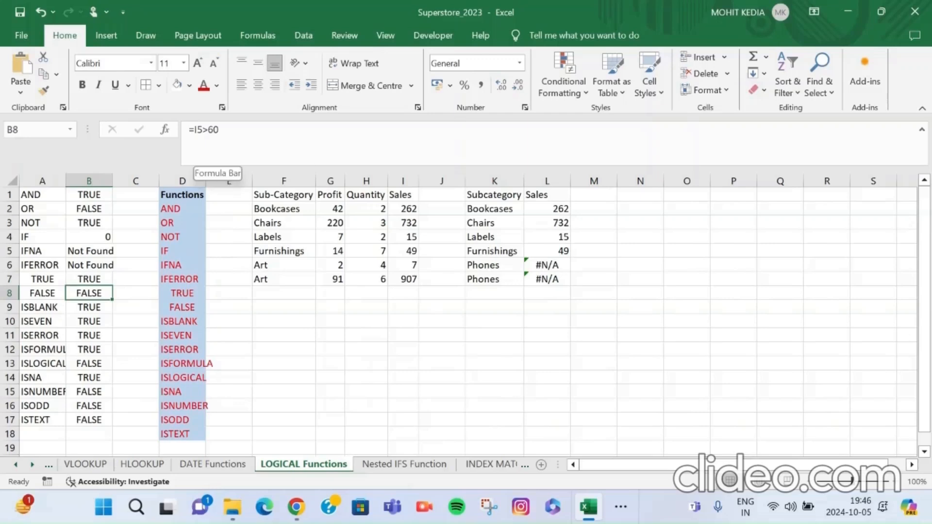
{"action": "left_click", "coordinate": [202, 130]}
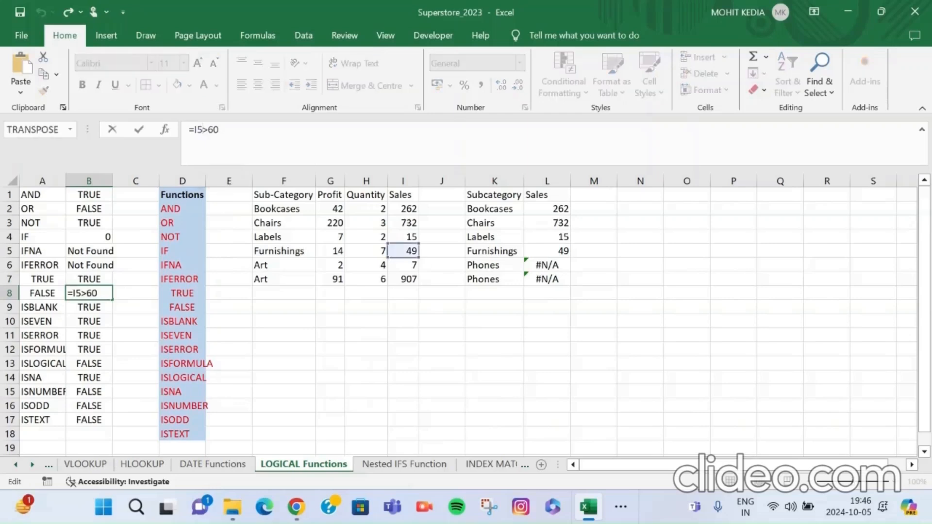
{"action": "key", "text": "BackSpace"}
{"action": "key", "text": "BackSpace"}
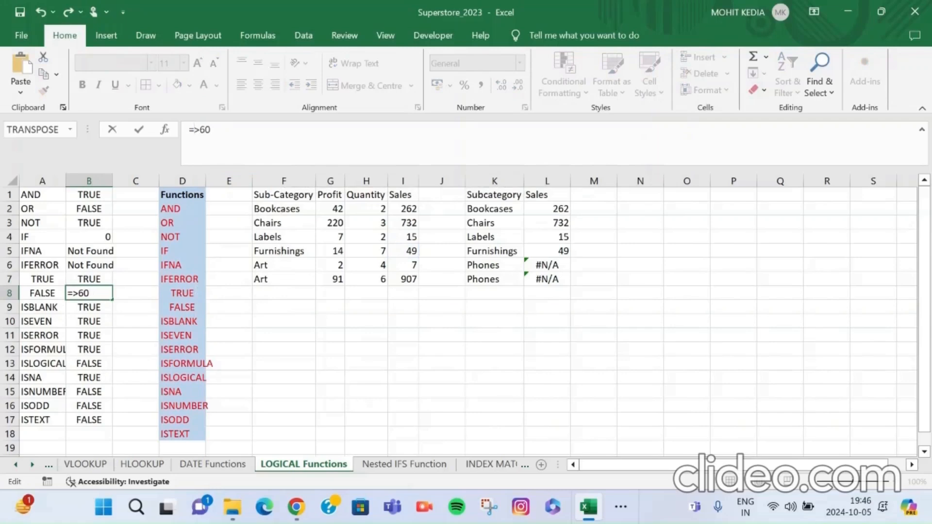
{"action": "type", "text": "G3"}
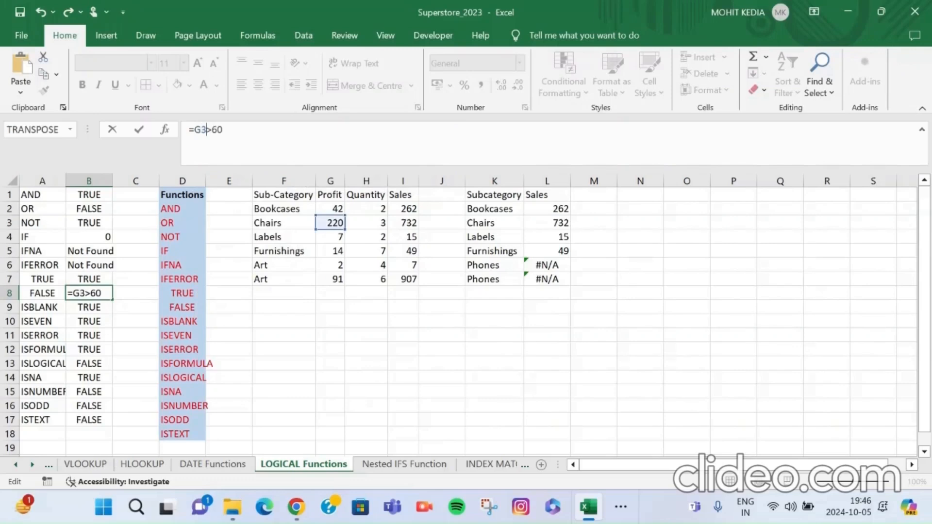
{"action": "key", "text": "ctrl+Return"}
{"action": "key", "text": "Return"}
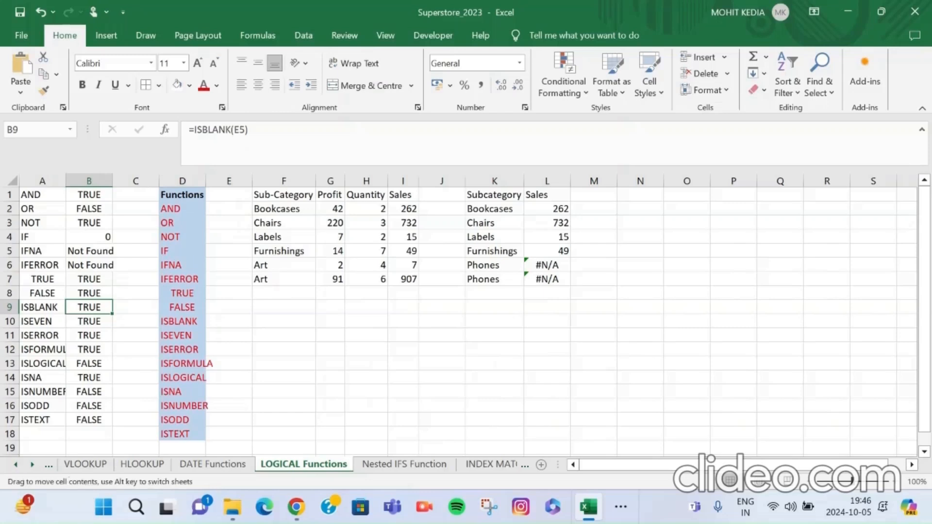
{"action": "left_click", "coordinate": [89, 293]}
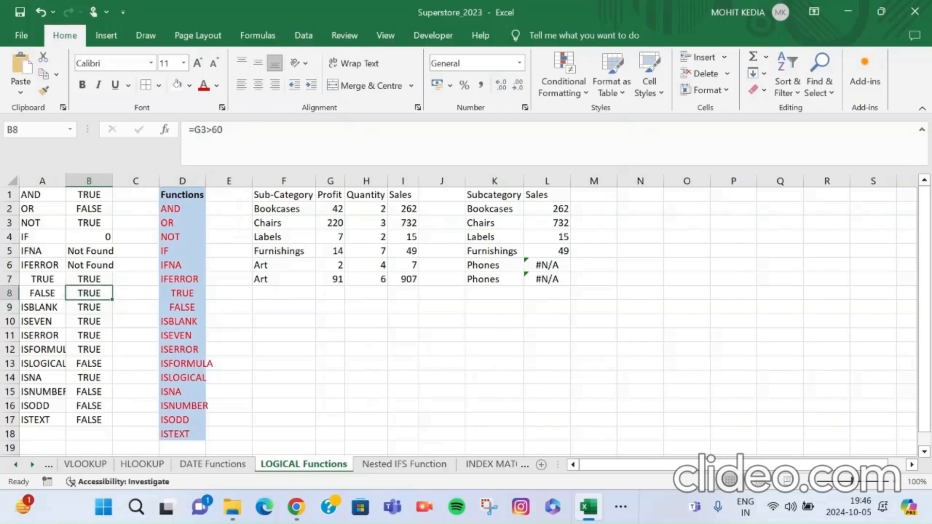
Step: Change the FALSE example formula in B8 to =G3<60
{"action": "left_click", "coordinate": [211, 130]}
{"action": "key", "text": "BackSpace"}
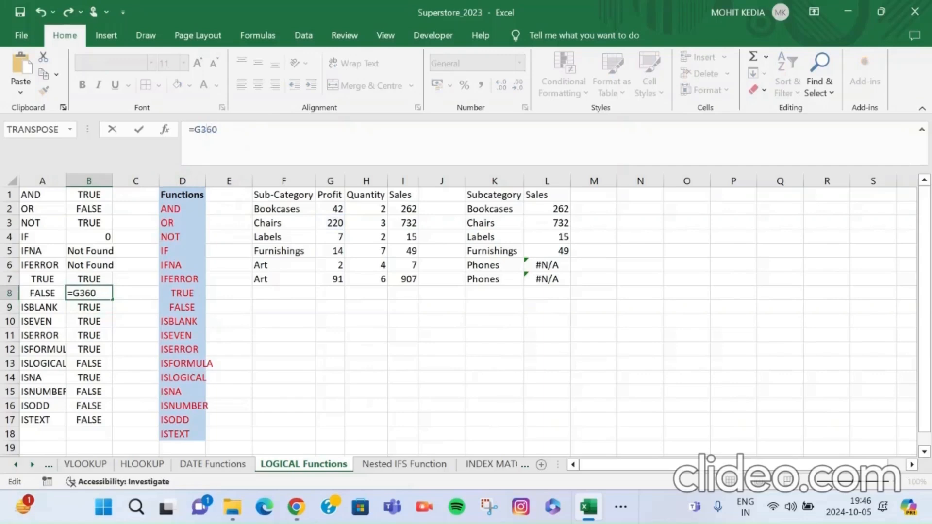
{"action": "type", "text": "<"}
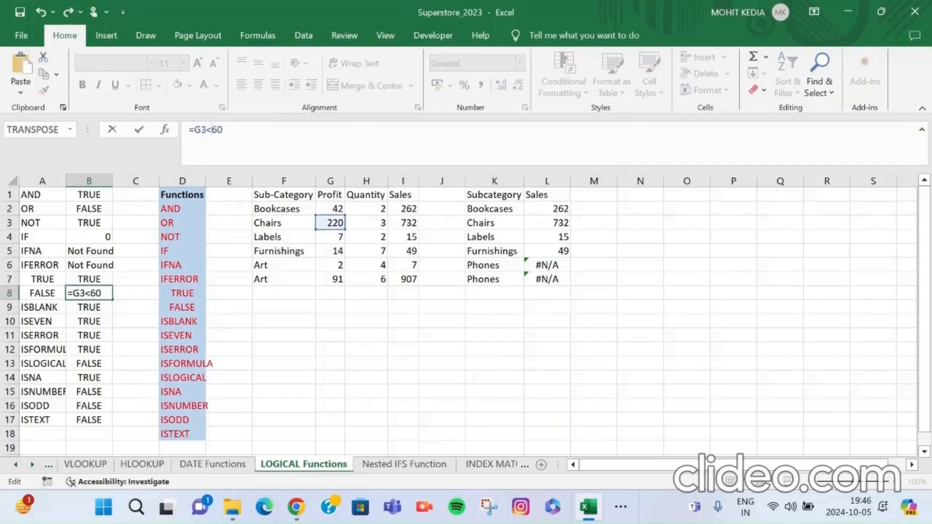
{"action": "key", "text": "Return"}
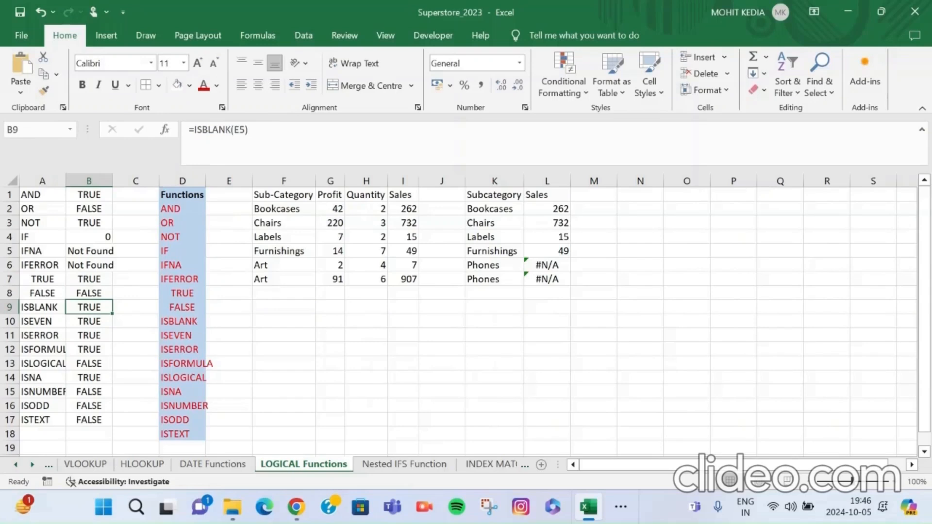
Step: Inspect the ISBLANK example in B9 along with the cell E5 it references
{"action": "left_click", "coordinate": [228, 265]}
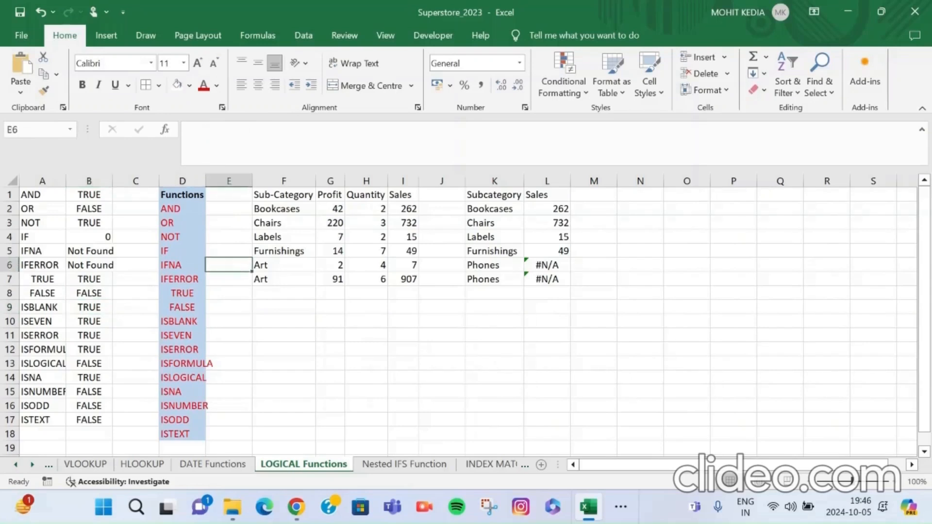
{"action": "left_click", "coordinate": [229, 251]}
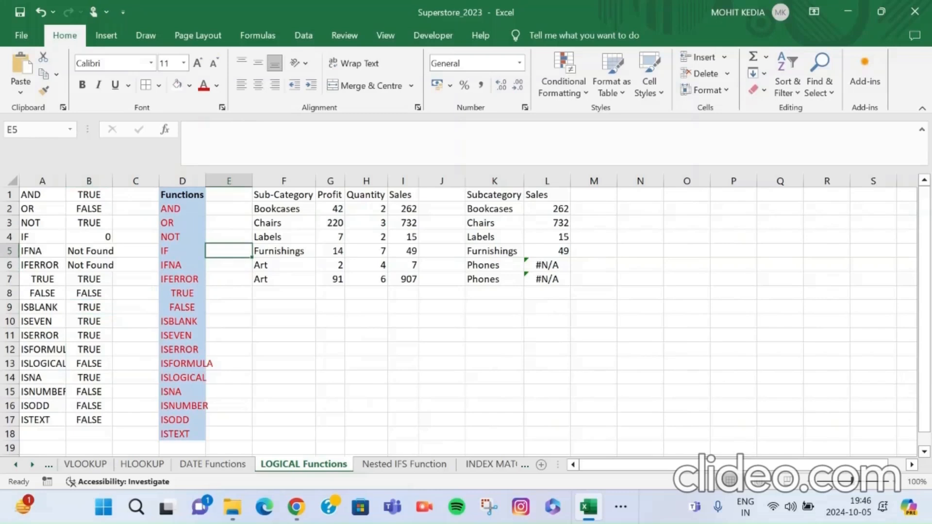
{"action": "left_click", "coordinate": [89, 307]}
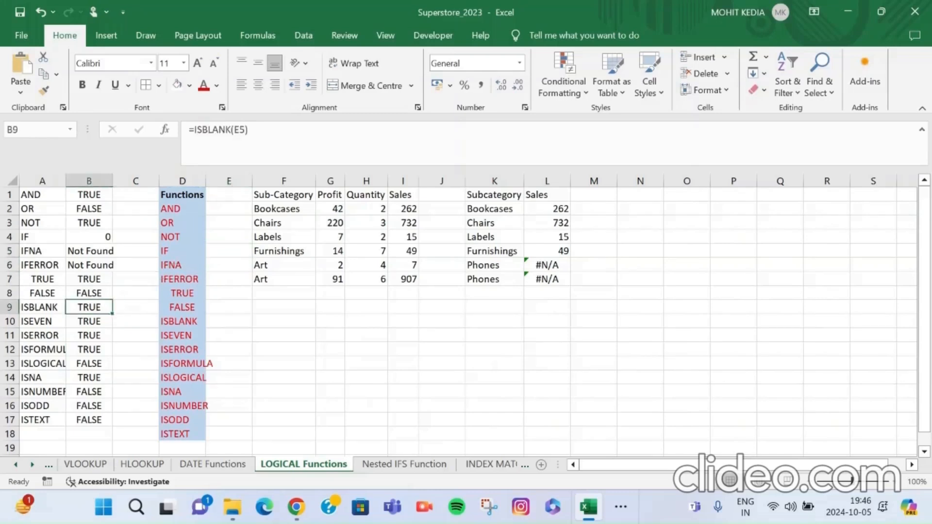
Step: Replace the cell reference in the ISEVEN example in B10 with the number 3
{"action": "left_click", "coordinate": [89, 321]}
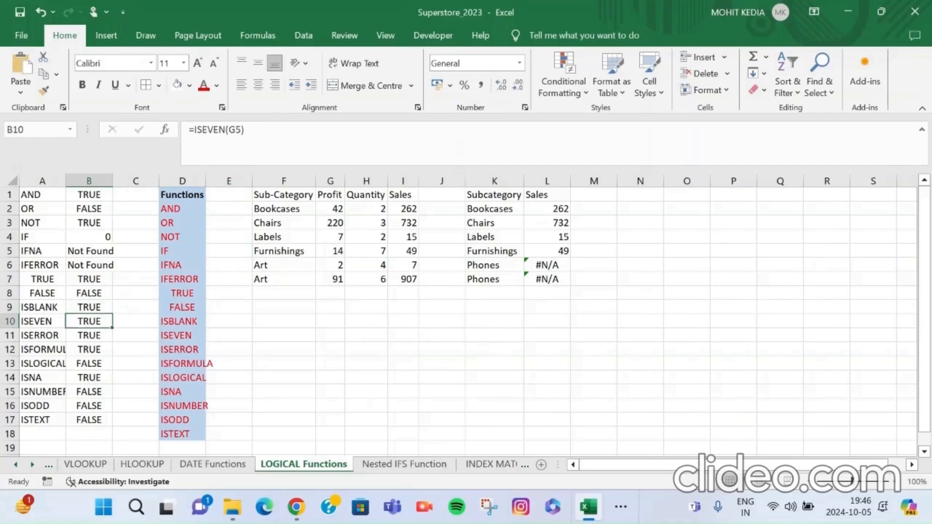
{"action": "key", "text": "F2"}
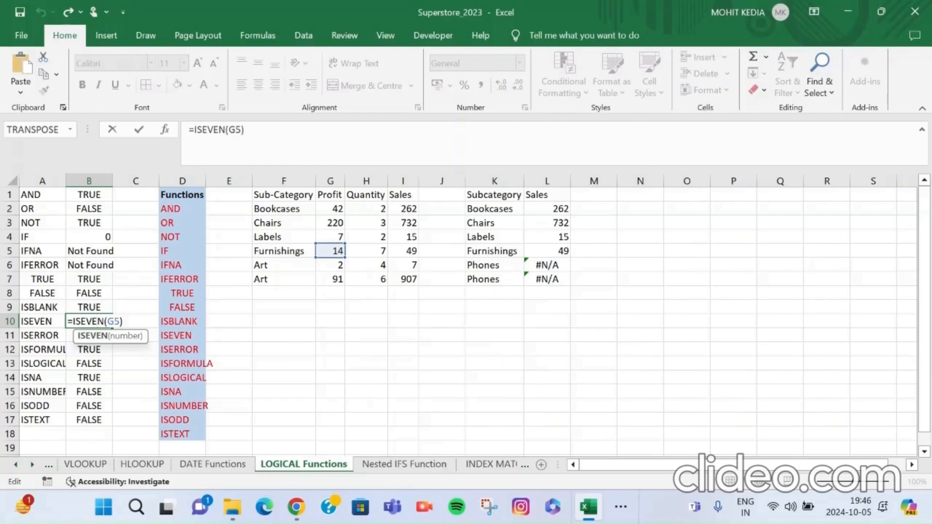
{"action": "key", "text": "Left"}
{"action": "key", "text": "BackSpace"}
{"action": "key", "text": "BackSpace"}
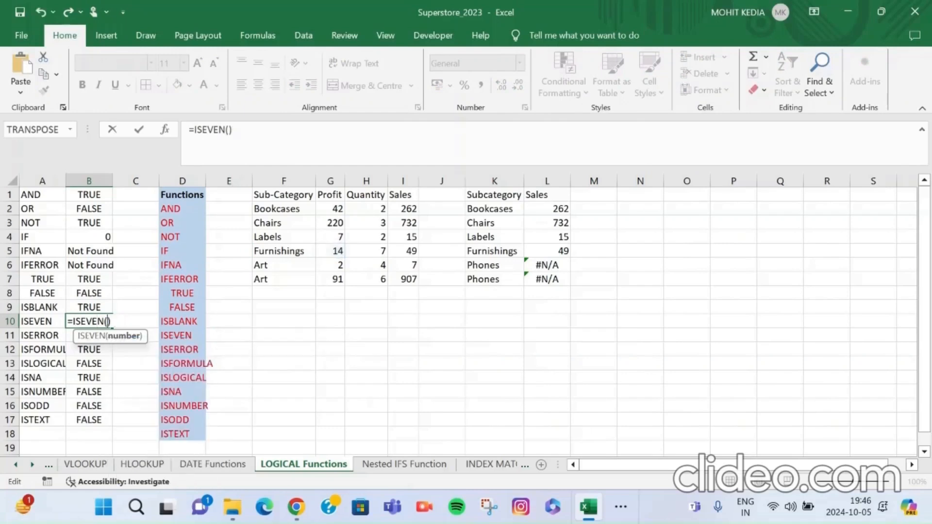
{"action": "type", "text": "3"}
{"action": "key", "text": "Return"}
Step: Change the ISEVEN example formula in B10 to =ISEVEN(6)
{"action": "left_click", "coordinate": [97, 321]}
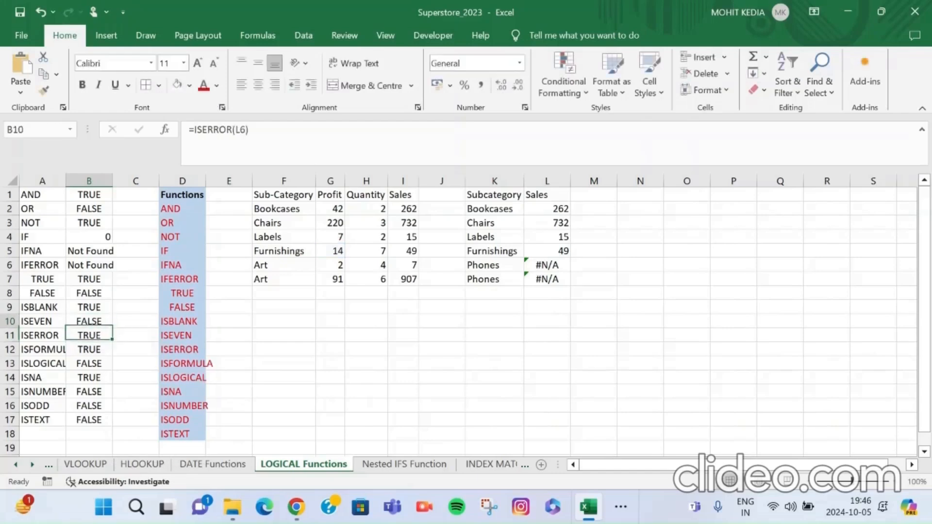
{"action": "double_click", "coordinate": [98, 322]}
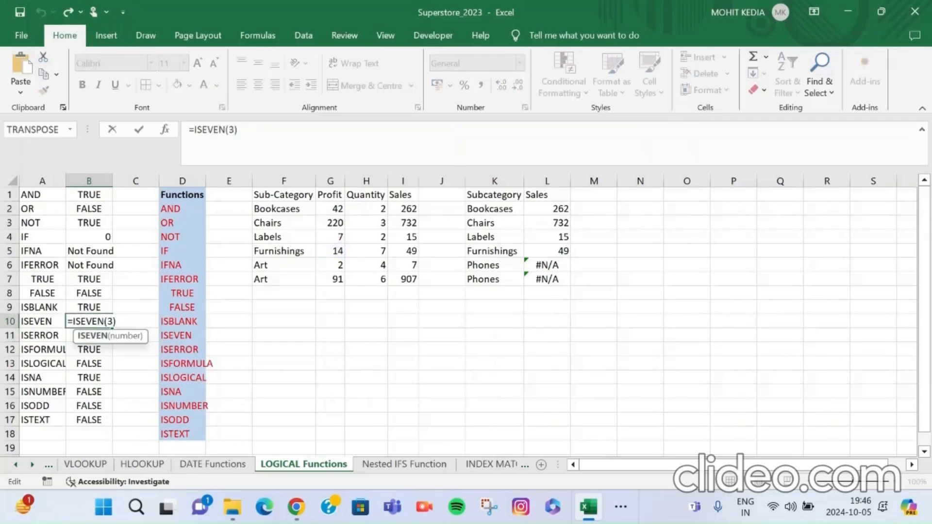
{"action": "left_click", "coordinate": [113, 322]}
{"action": "key", "text": "BackSpace"}
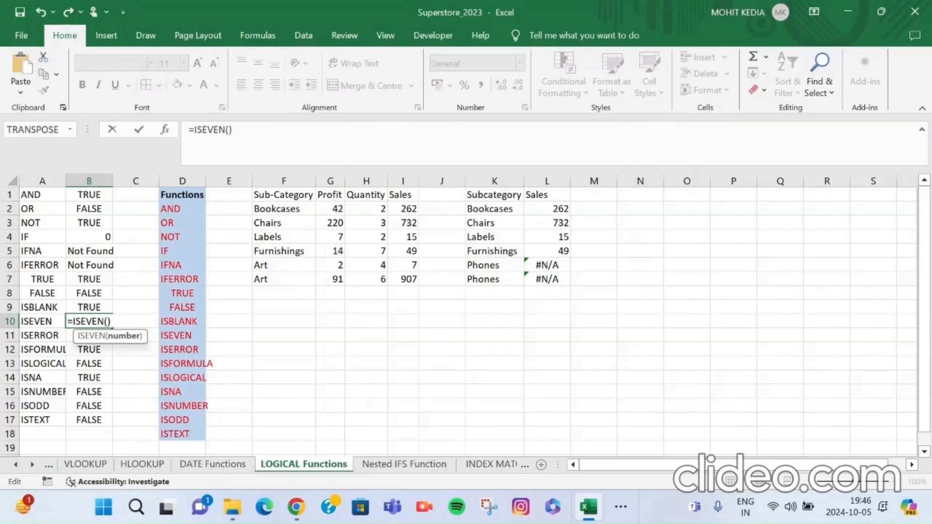
{"action": "type", "text": "6"}
{"action": "key", "text": "Return"}
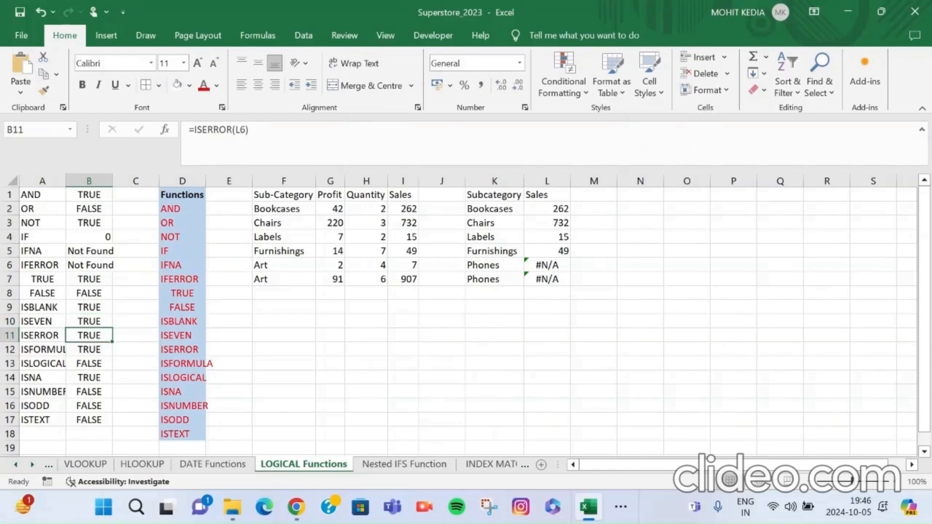
Step: Review the ISFORMULA example in B12 together with the OR formula in B2 that it references
{"action": "key", "text": "Down"}
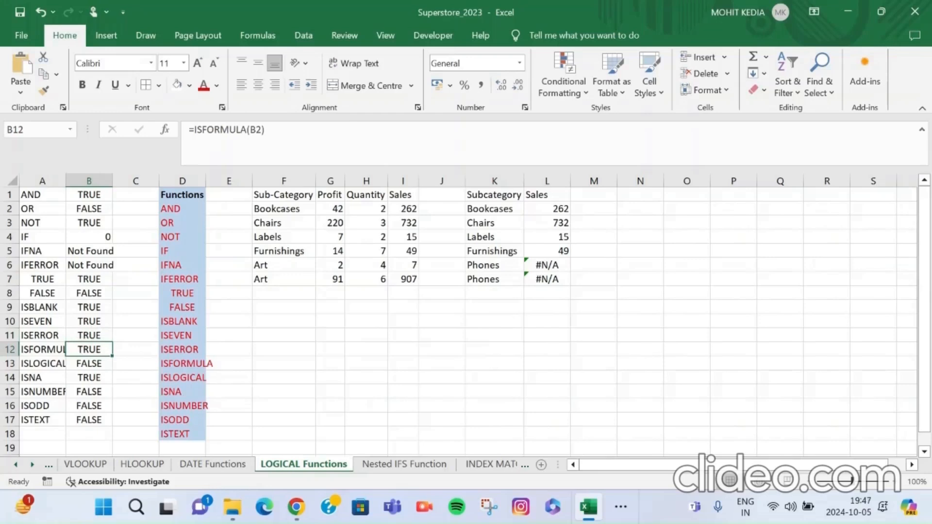
{"action": "key", "text": "Up"}
{"action": "key", "text": "Up"}
{"action": "key", "text": "Up"}
{"action": "key", "text": "Up"}
{"action": "key", "text": "Up"}
{"action": "key", "text": "Up"}
{"action": "key", "text": "Up"}
{"action": "key", "text": "Up"}
{"action": "key", "text": "Up"}
{"action": "key", "text": "Up"}
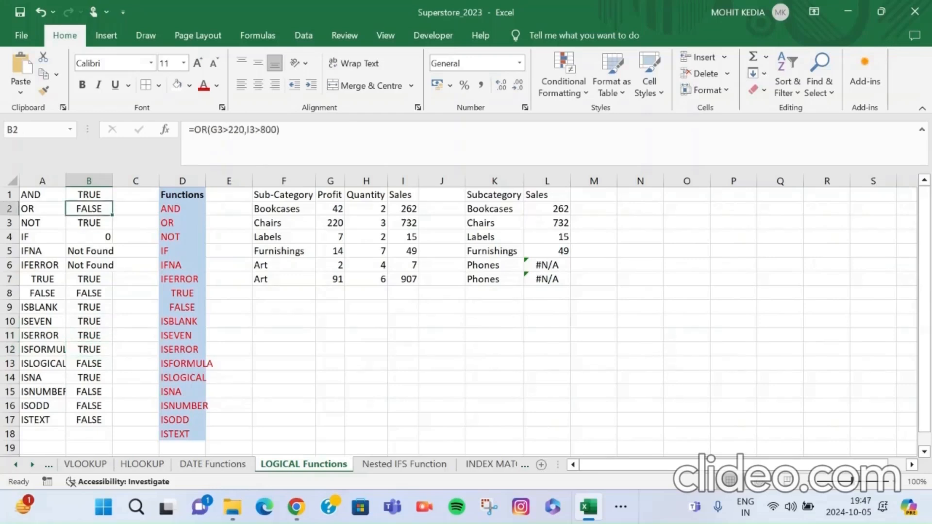
{"action": "key", "text": "Down"}
{"action": "key", "text": "Down"}
{"action": "key", "text": "Down"}
{"action": "key", "text": "Down"}
{"action": "key", "text": "Down"}
{"action": "key", "text": "Down"}
{"action": "key", "text": "Down"}
{"action": "key", "text": "Down"}
{"action": "key", "text": "Down"}
{"action": "key", "text": "Down"}
Step: Change the ISLOGICAL example formula in B13 to =ISLOGICAL(G3>100)
{"action": "key", "text": "Down"}
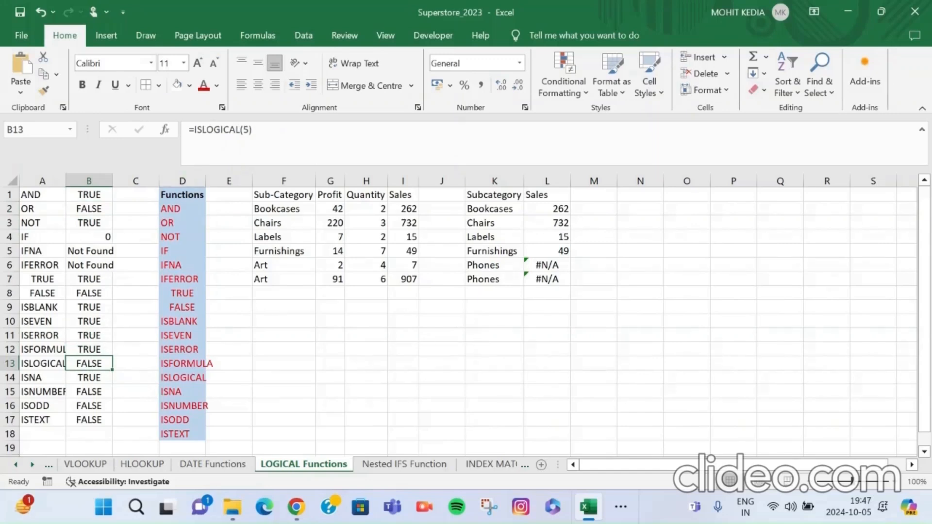
{"action": "key", "text": "F2"}
{"action": "key", "text": "Left"}
{"action": "key", "text": "BackSpace"}
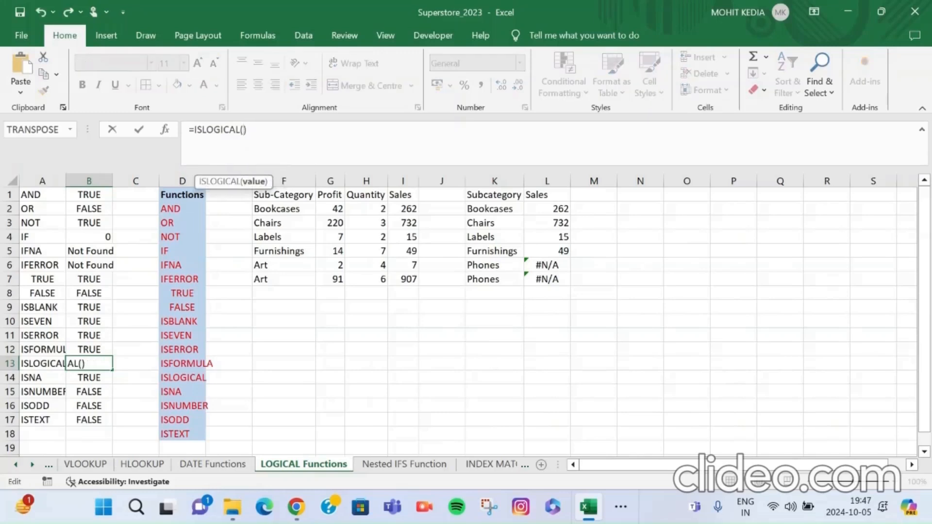
{"action": "type", "text": "G3"}
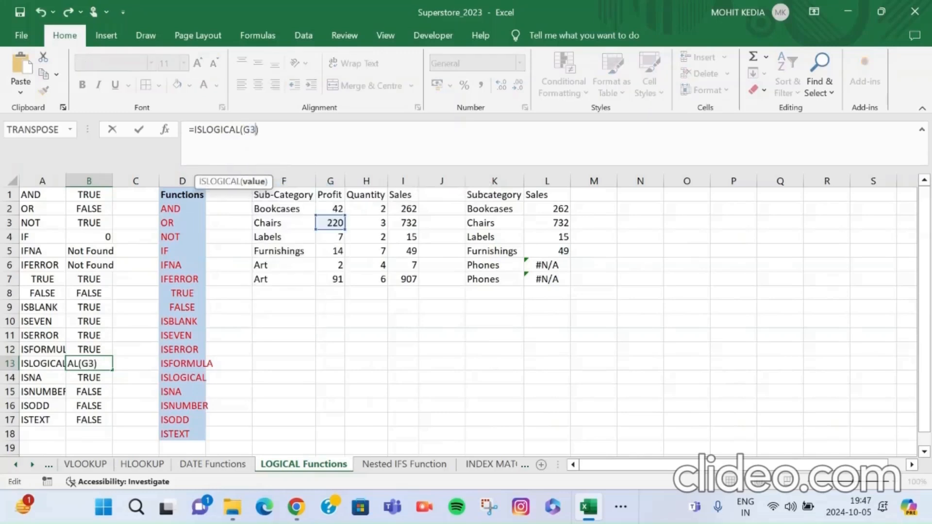
{"action": "type", "text": ">100"}
{"action": "key", "text": "Return"}
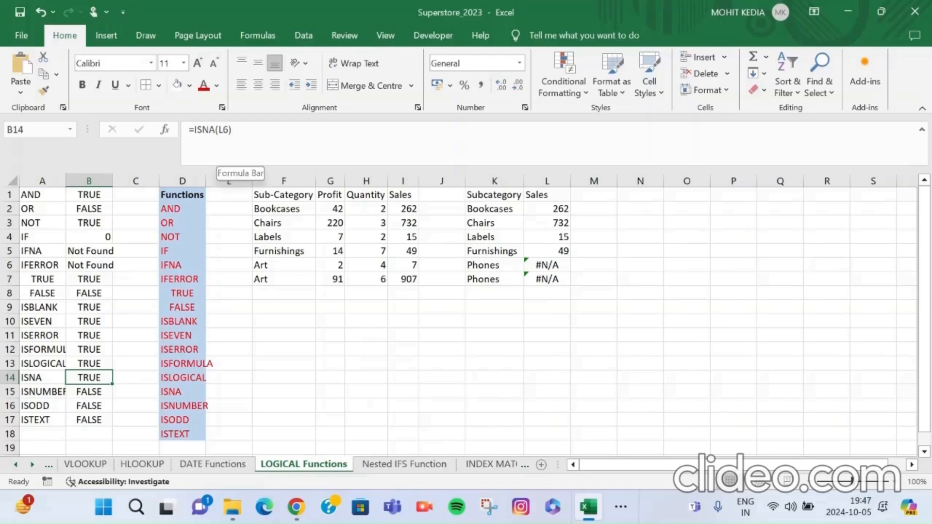
Step: Point the ISNA example formula in B14 at cell L7
{"action": "left_click", "coordinate": [229, 131]}
{"action": "key", "text": "BackSpace"}
{"action": "type", "text": "7"}
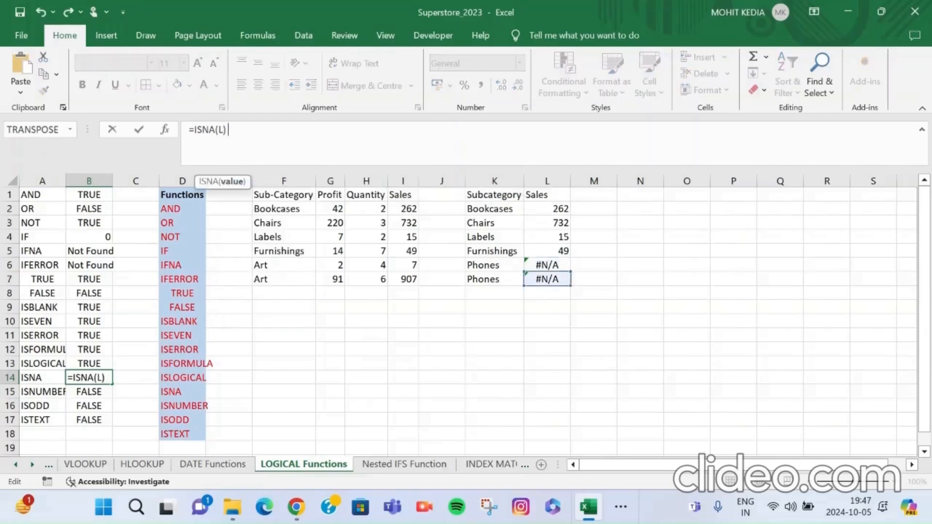
{"action": "key", "text": "Return"}
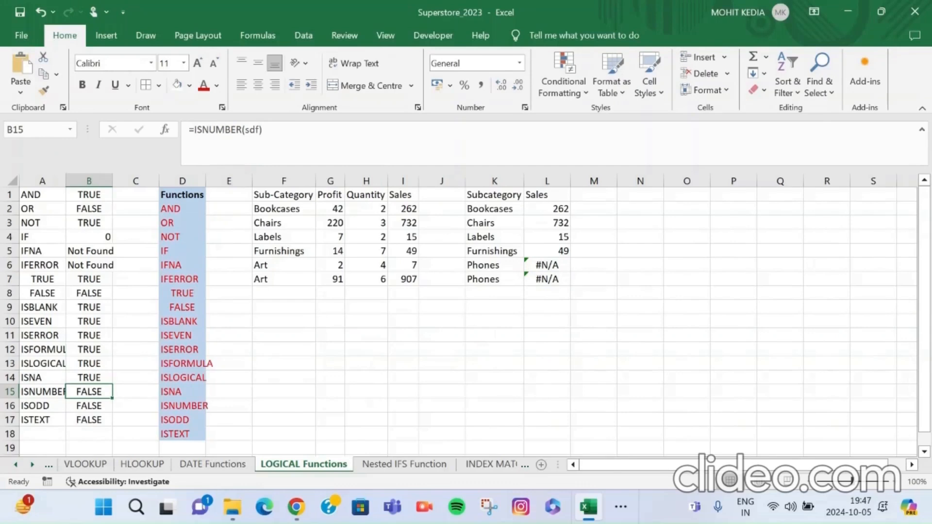
Step: Check the ISODD example in B16 and change the ISTEXT formula in B17 to test cell F2
{"action": "left_click", "coordinate": [89, 406]}
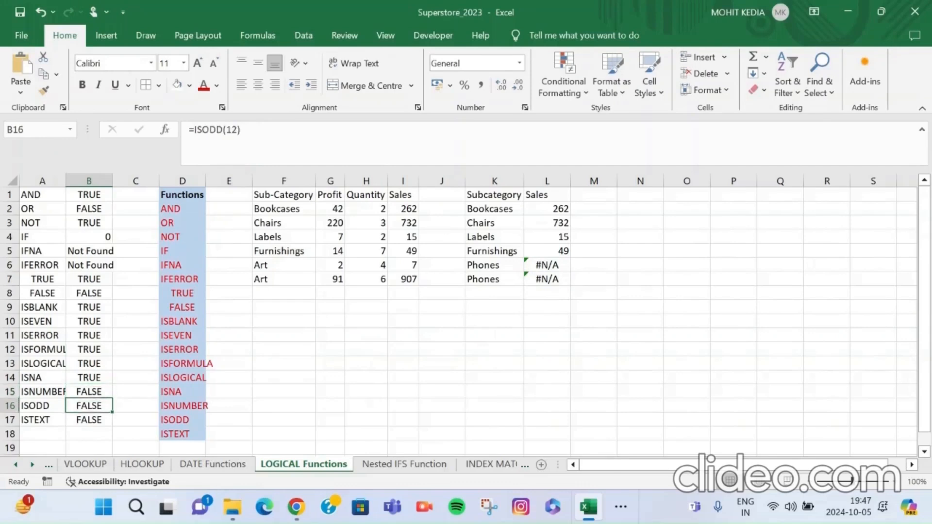
{"action": "left_click", "coordinate": [88, 420]}
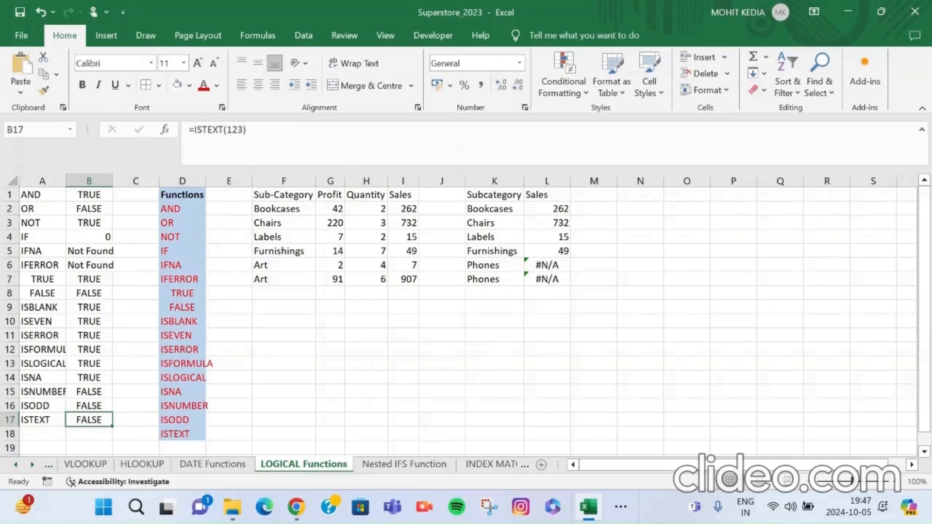
{"action": "left_click", "coordinate": [243, 129]}
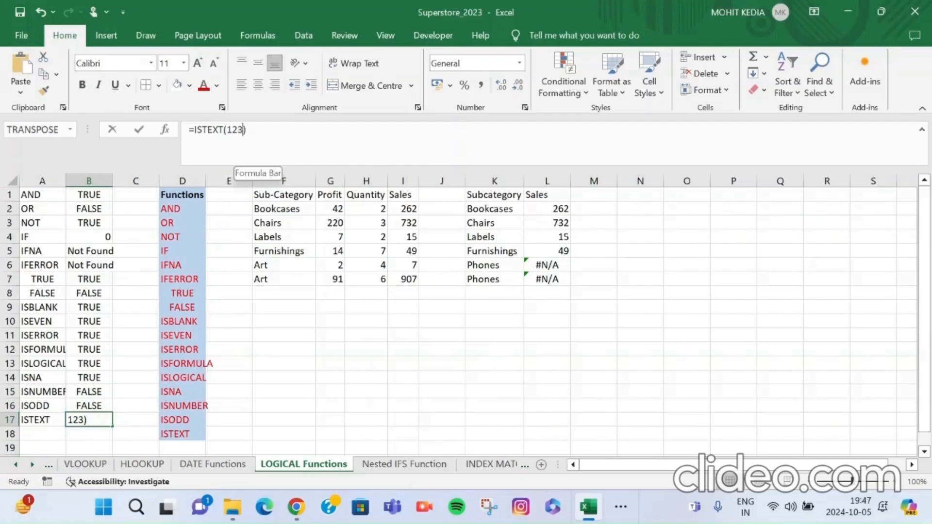
{"action": "key", "text": "BackSpace"}
{"action": "key", "text": "BackSpace"}
{"action": "key", "text": "BackSpace"}
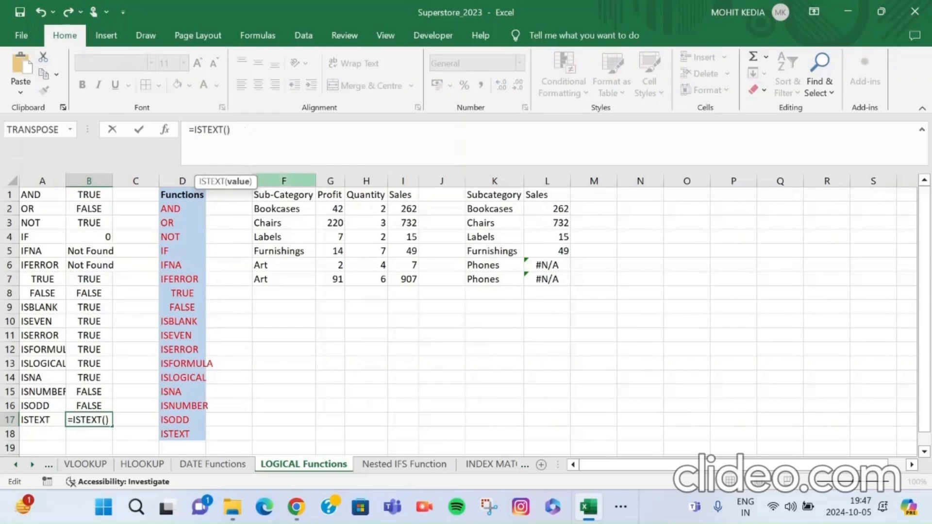
{"action": "left_click", "coordinate": [284, 208]}
{"action": "key", "text": "Return"}
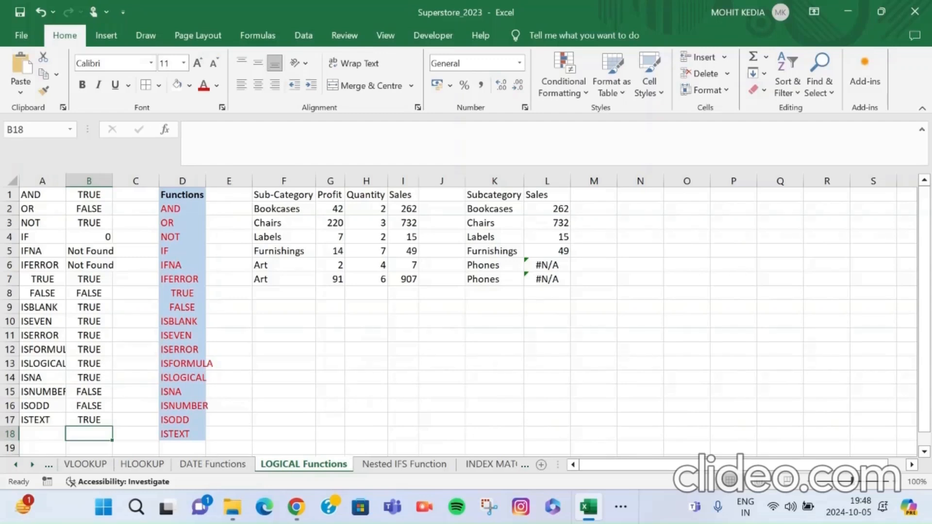
{"action": "mouse_move", "coordinate": [588, 506]}
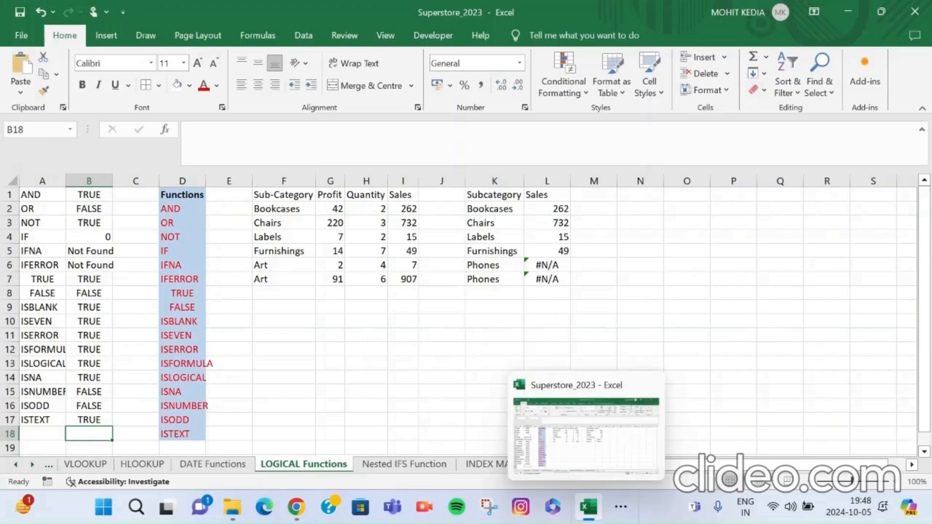